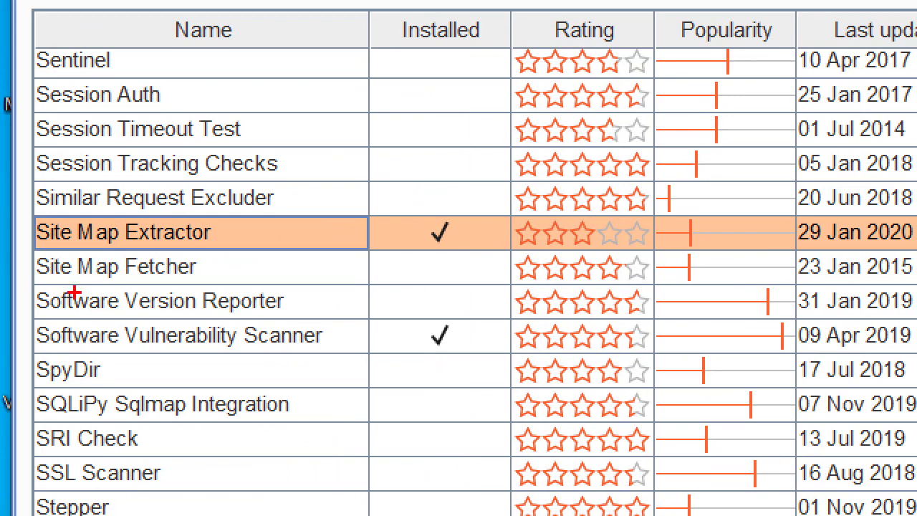
mouse_move(32, 209)
mouse_down()
mouse_move(76, 247)
mouse_move(247, 257)
mouse_up()
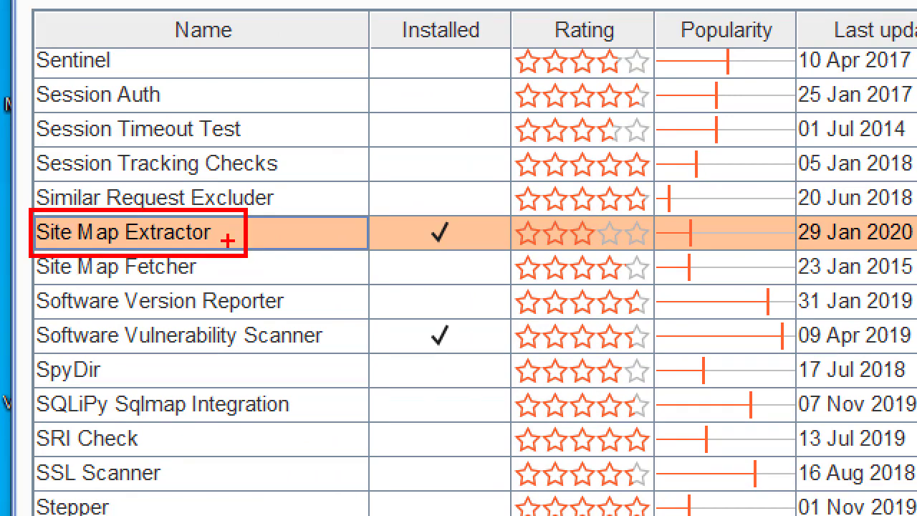
mouse_move(123, 244)
mouse_down()
mouse_move(22, 258)
mouse_move(115, 195)
mouse_move(120, 251)
mouse_up()
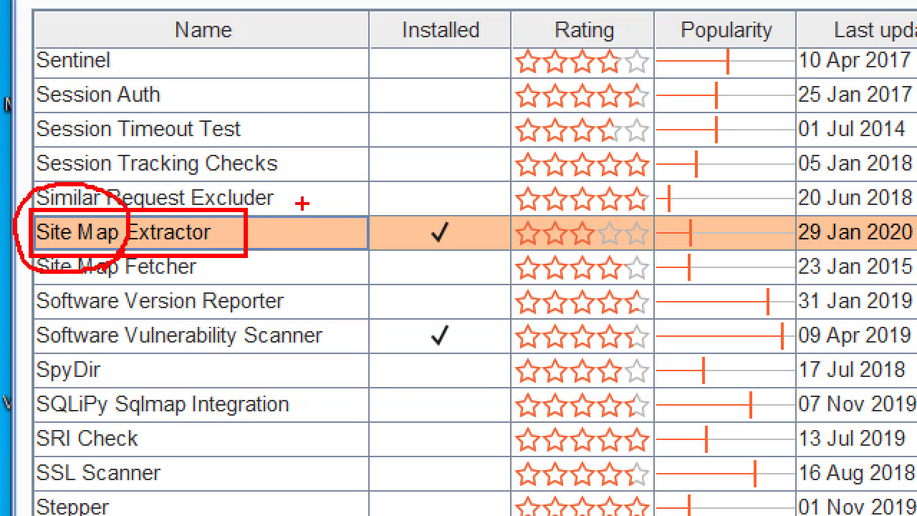
drag(314, 132, 389, 293)
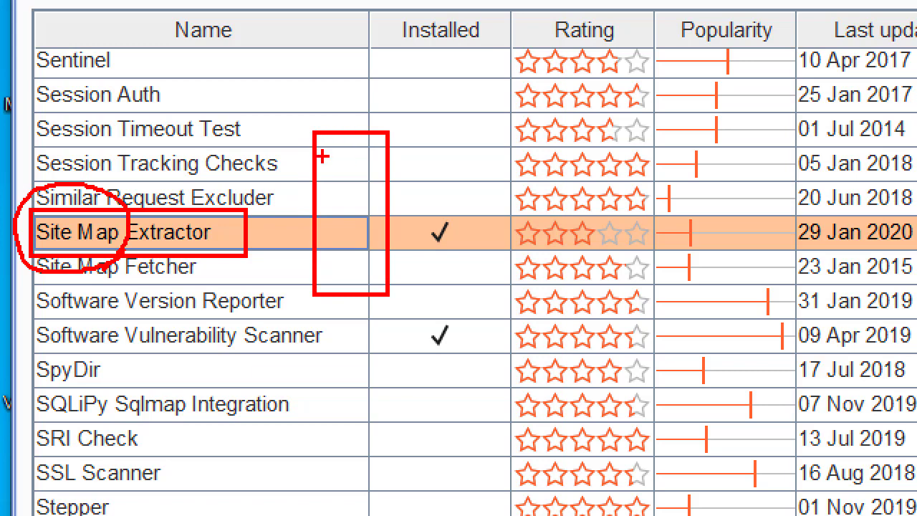
drag(322, 157, 369, 158)
mouse_move(327, 187)
mouse_down()
mouse_move(371, 189)
mouse_move(372, 209)
mouse_up()
drag(316, 245, 379, 246)
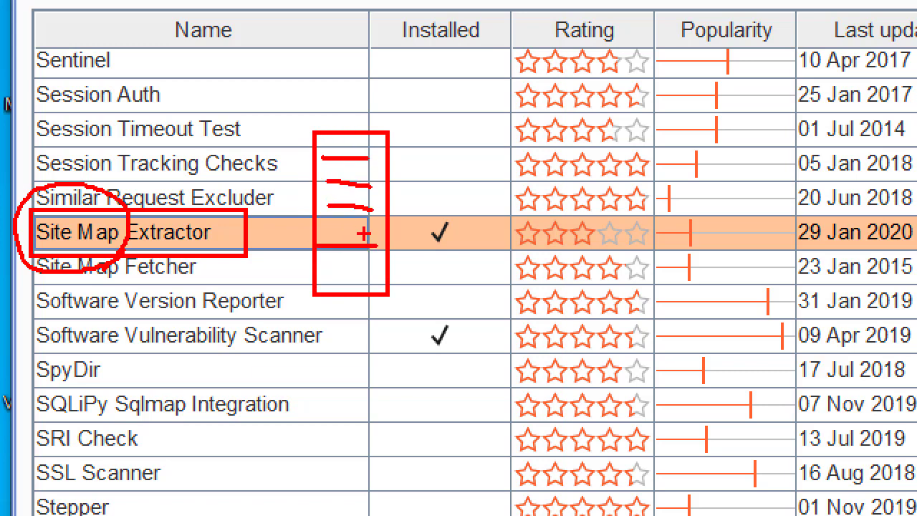
key(Escape)
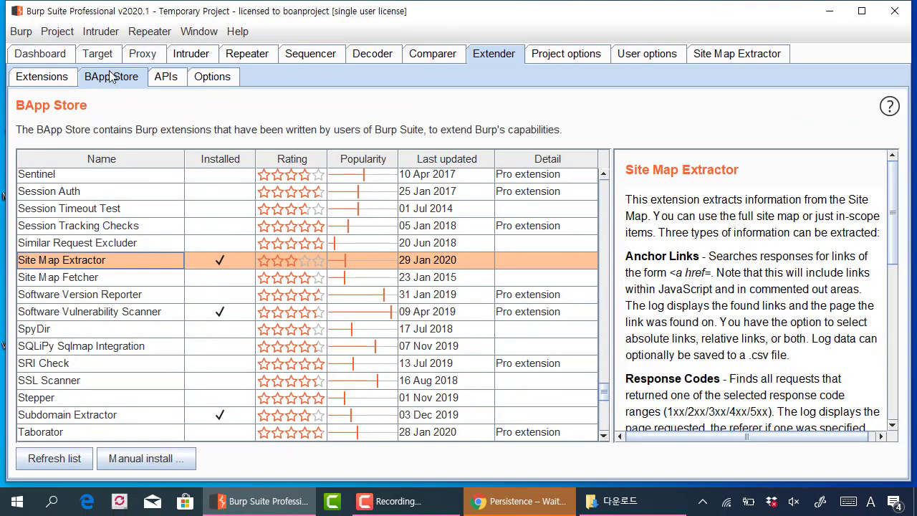
Step: View the target site map and read the Site Map Extractor's description in the BApp Store through to its version details
click(108, 57)
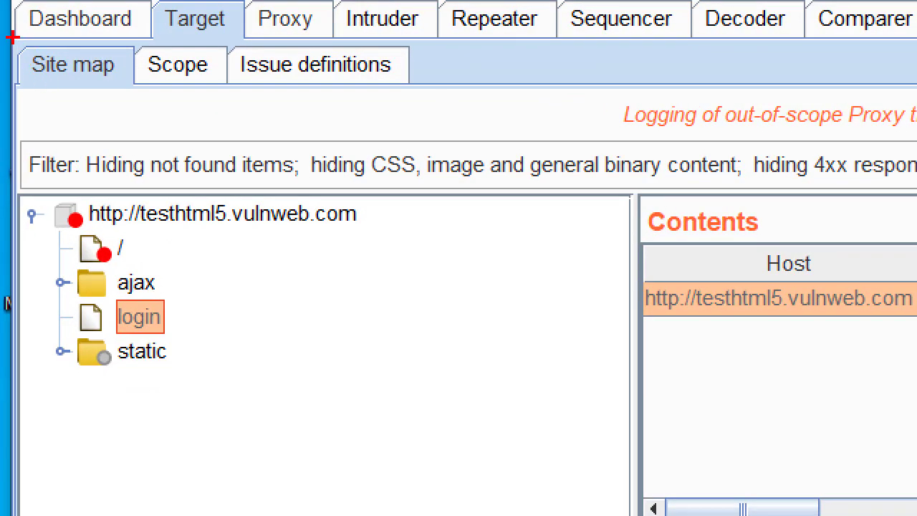
drag(6, 63, 74, 92)
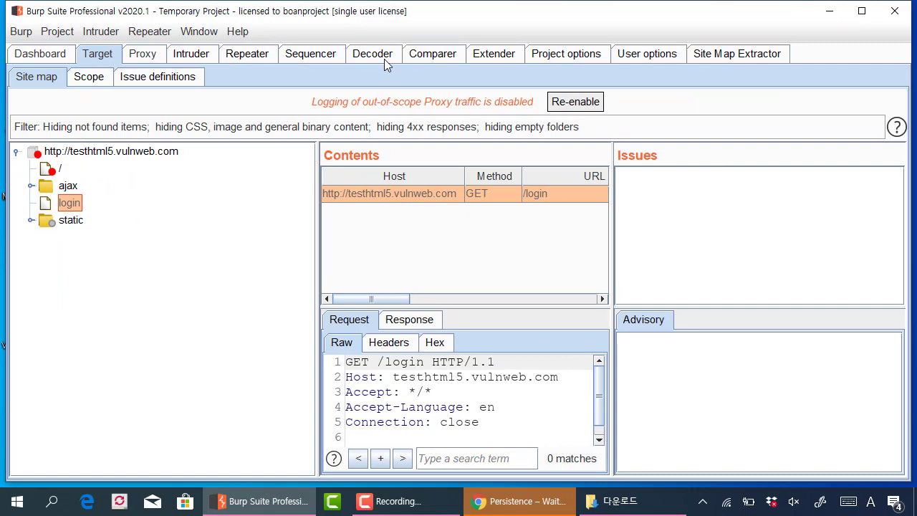
click(494, 54)
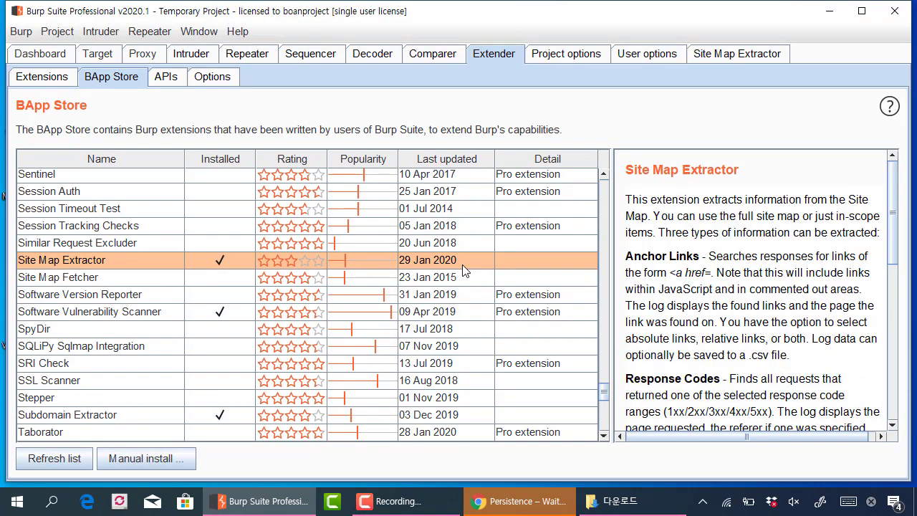
drag(893, 248, 879, 395)
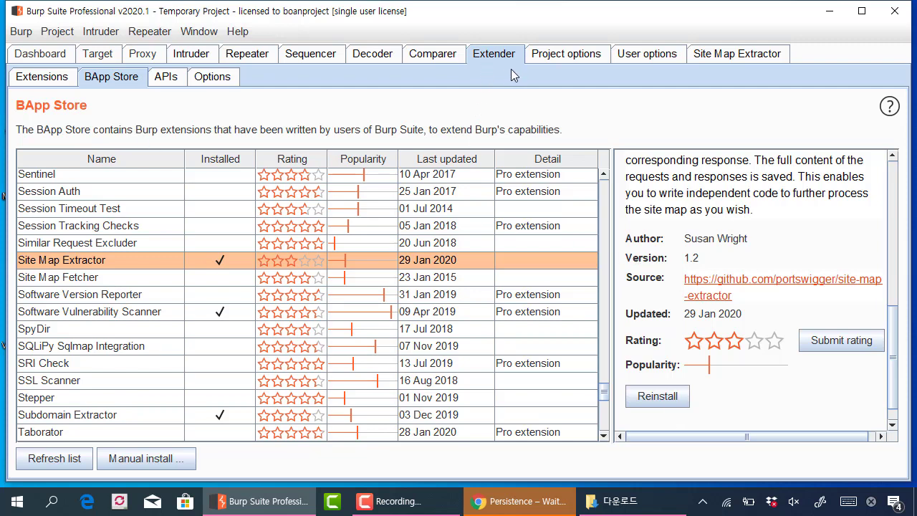
click(734, 61)
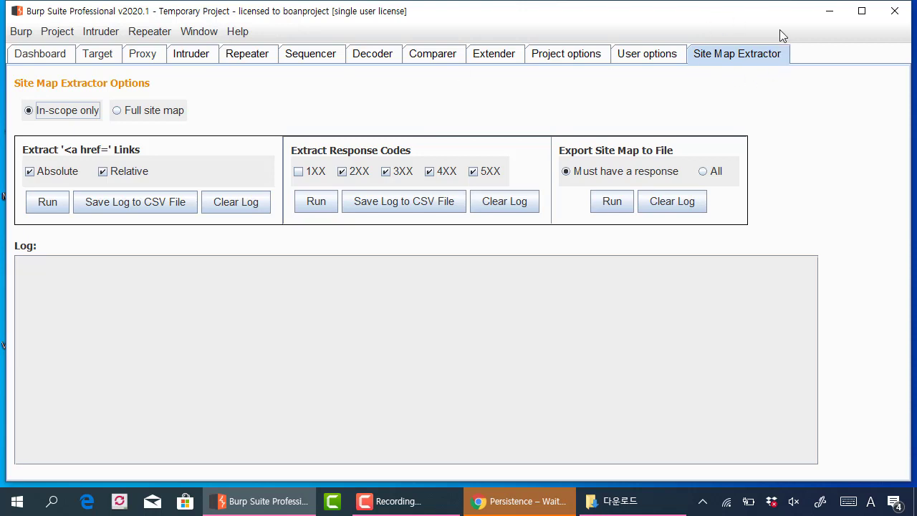
click(99, 54)
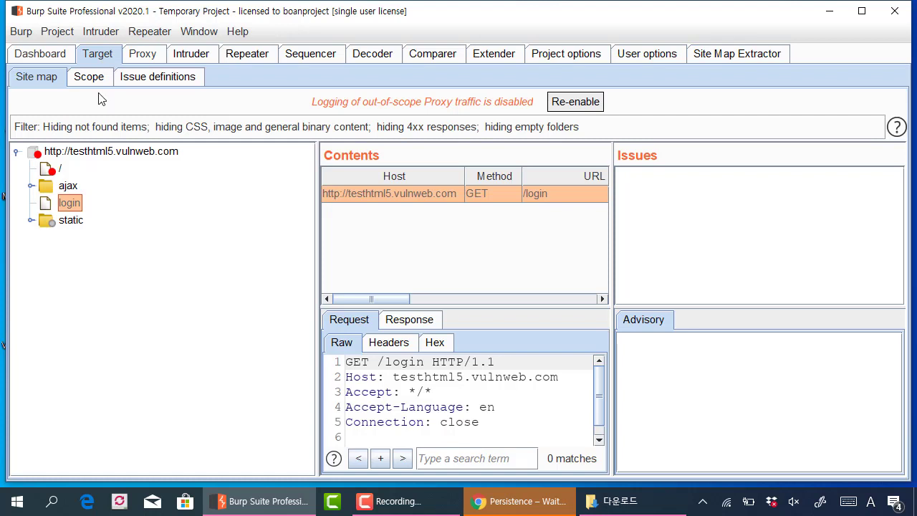
right_click(74, 203)
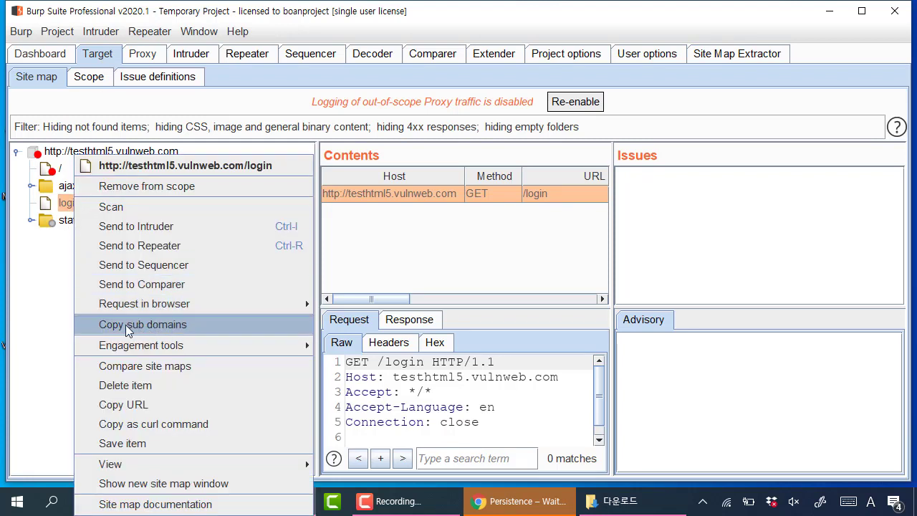
click(721, 45)
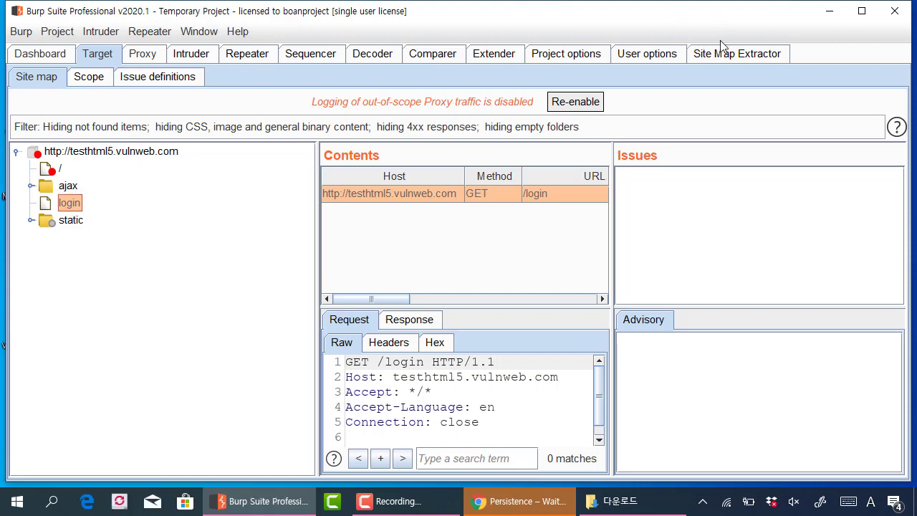
click(723, 56)
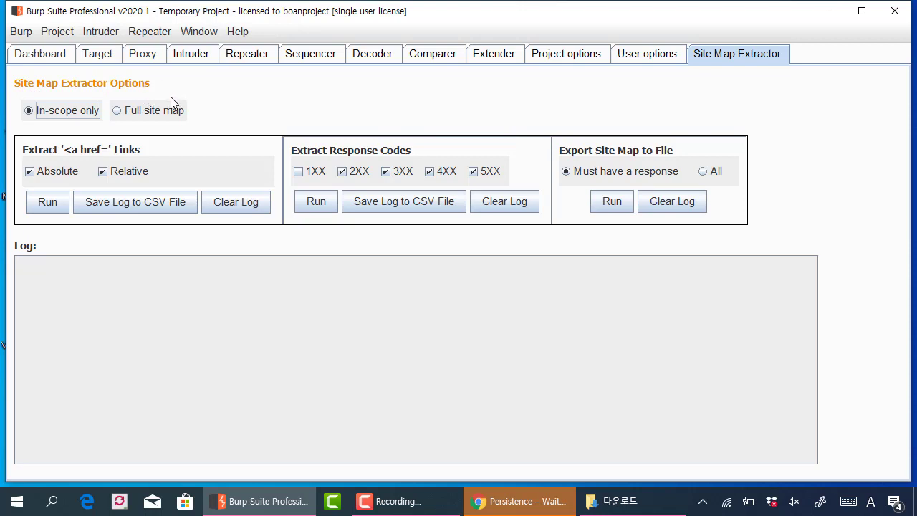
click(97, 56)
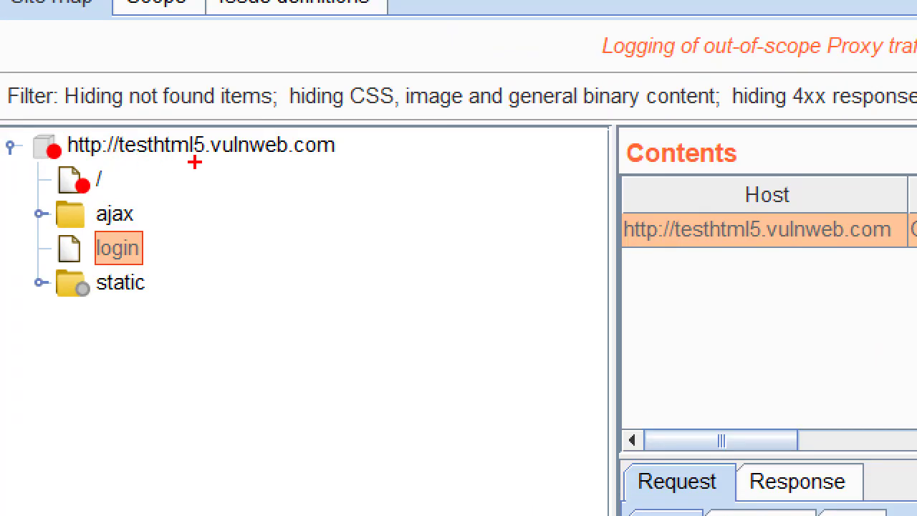
mouse_move(51, 123)
mouse_down()
mouse_move(277, 180)
mouse_move(368, 178)
mouse_up()
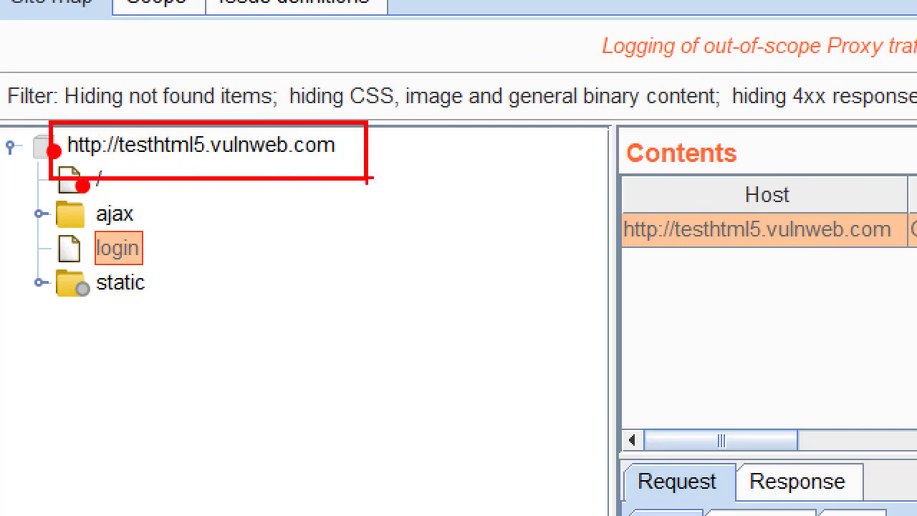
drag(434, 109, 387, 158)
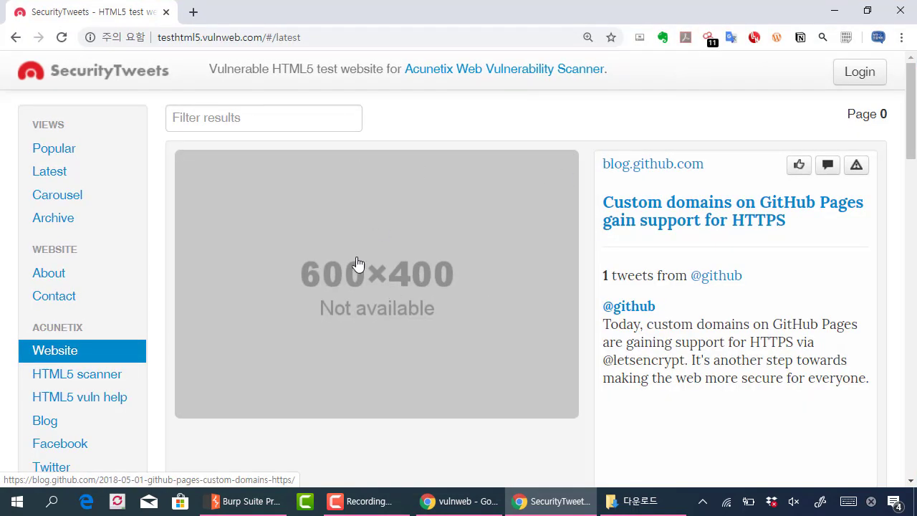
Step: Switch to the browser and visit the Popular, Latest, Carousel and Archive views of testhtml5.vulnweb.com
click(248, 501)
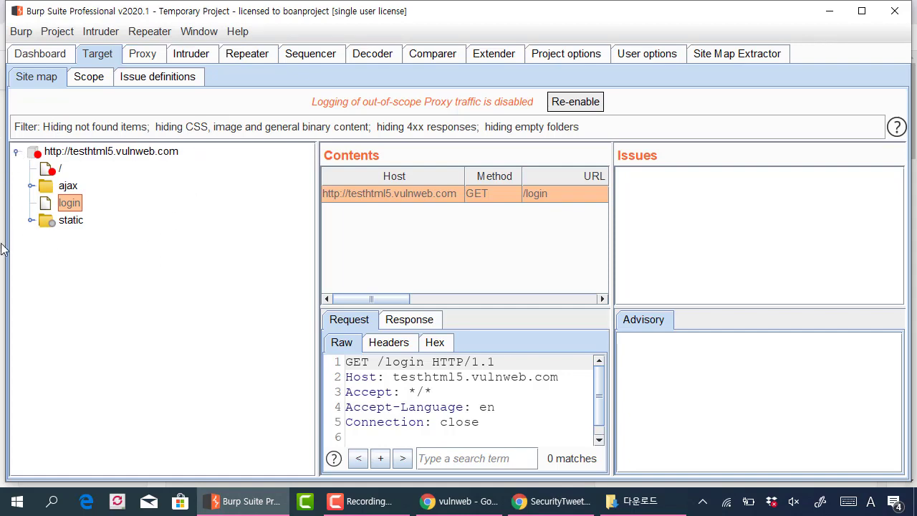
key(alt+Tab)
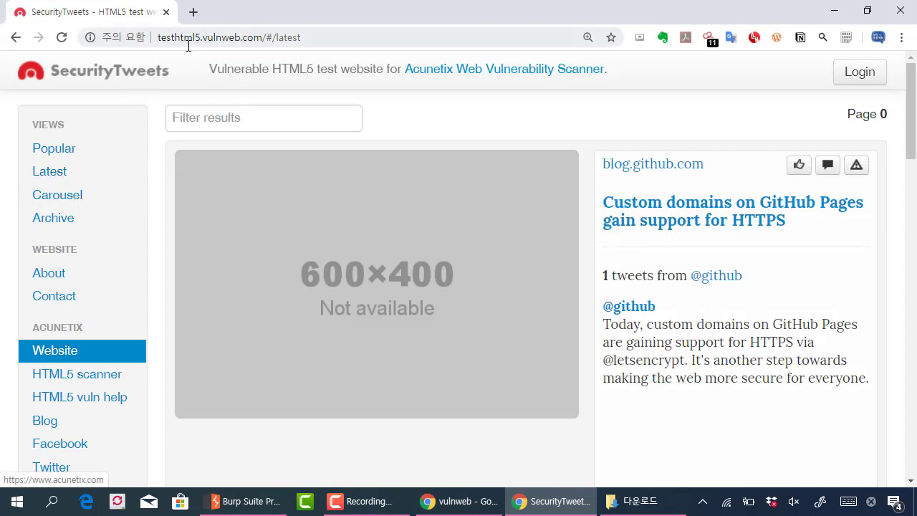
click(72, 153)
click(65, 177)
click(65, 199)
click(74, 218)
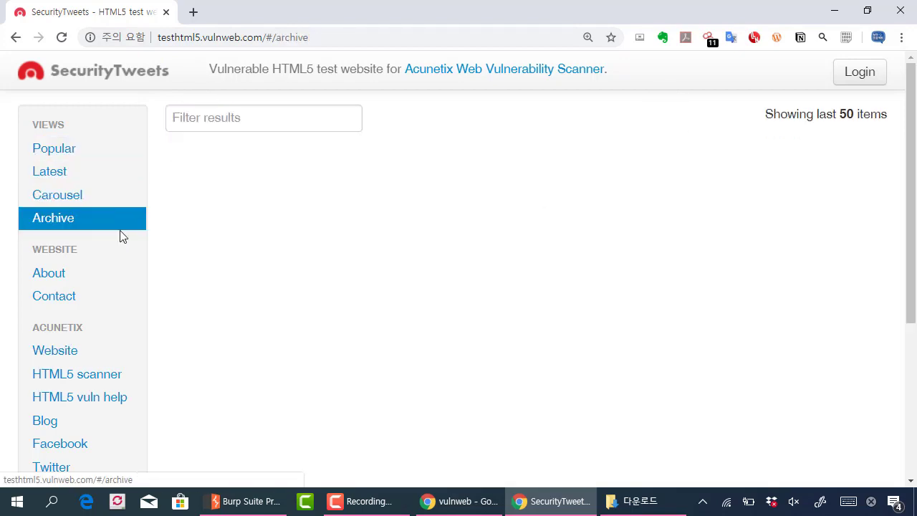
Step: Intercept the request for the website's Contact page with Burp Suite's proxy, forward it and turn interception off
key(alt+Tab)
click(152, 57)
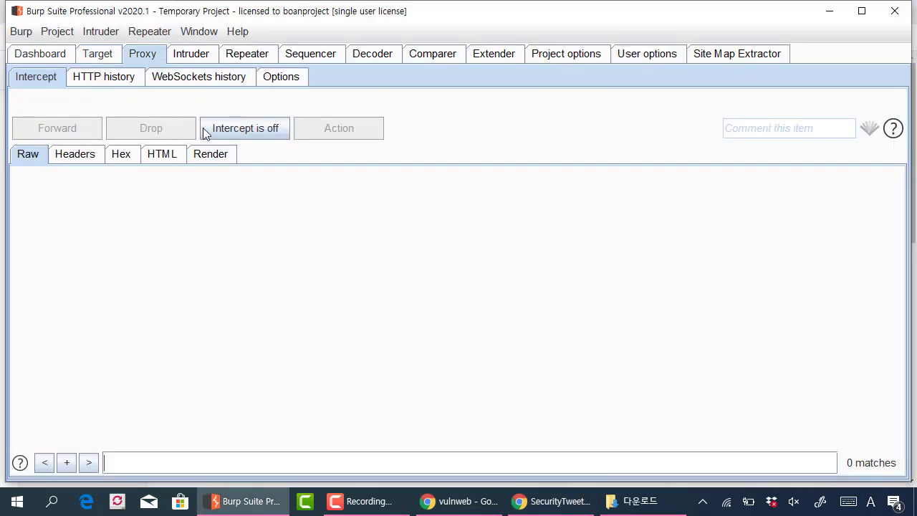
click(205, 129)
key(alt+Tab)
click(66, 299)
key(alt+Tab)
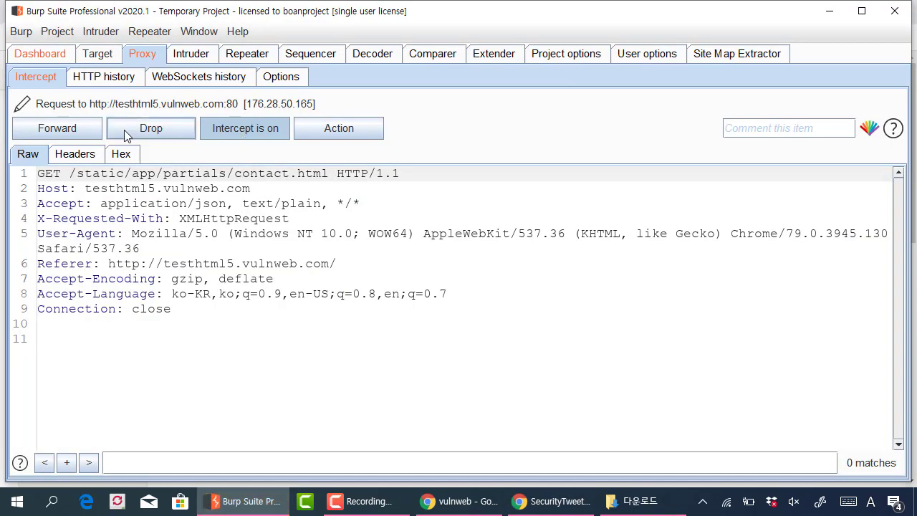
click(74, 125)
click(229, 134)
click(47, 53)
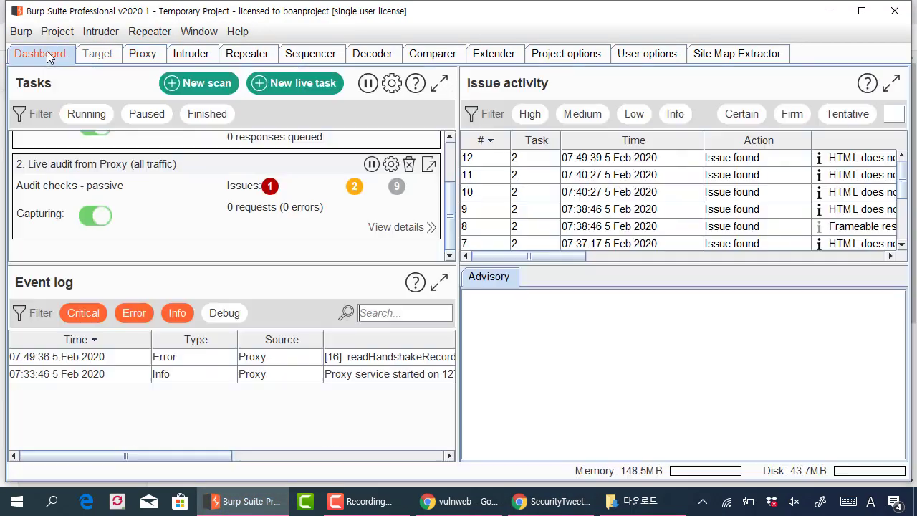
click(99, 54)
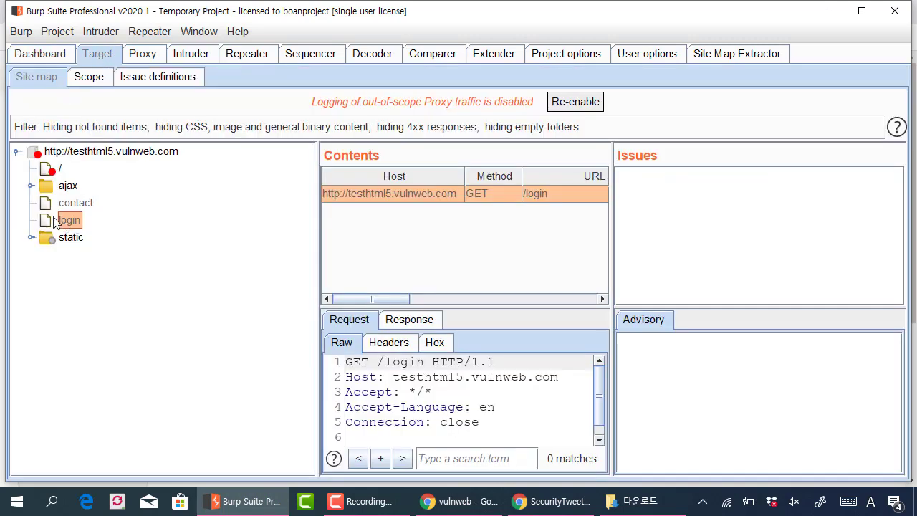
click(30, 186)
click(30, 289)
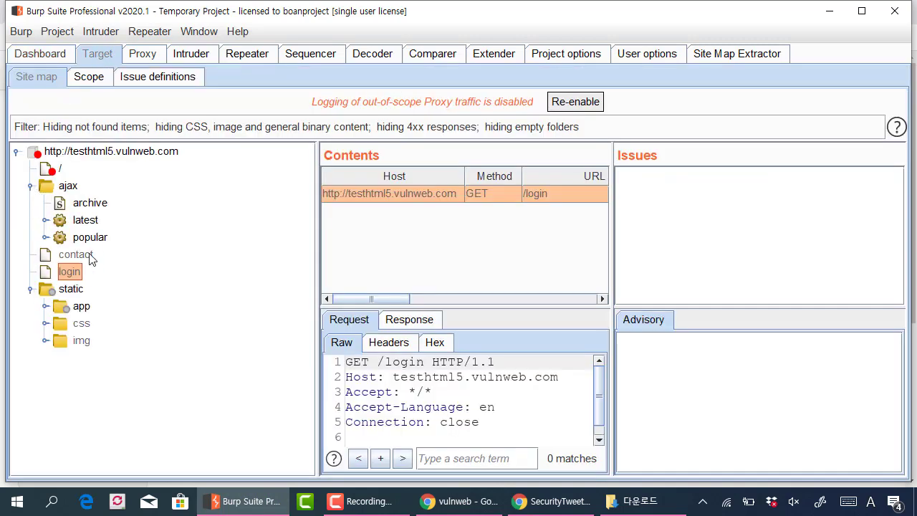
Step: Examine the requests of the archive, latest and popular entries under ajax, enlarging the request pane
click(84, 207)
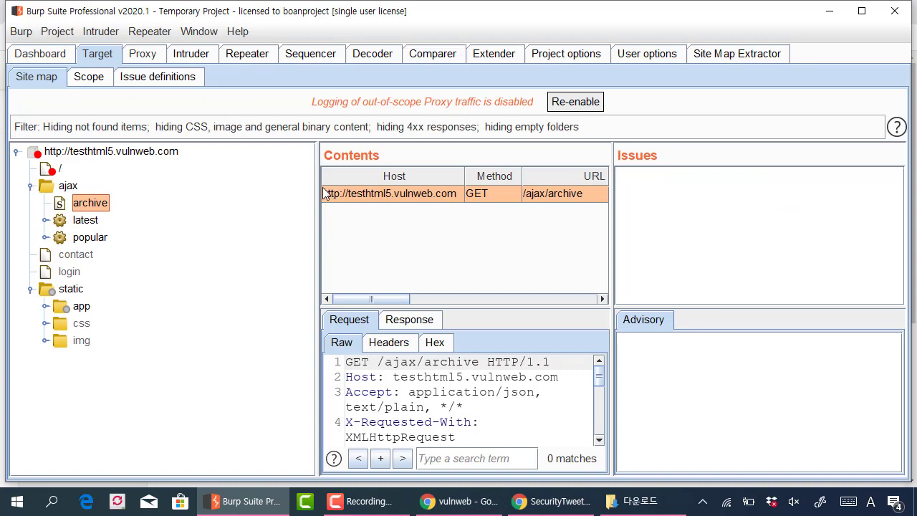
drag(319, 187, 246, 184)
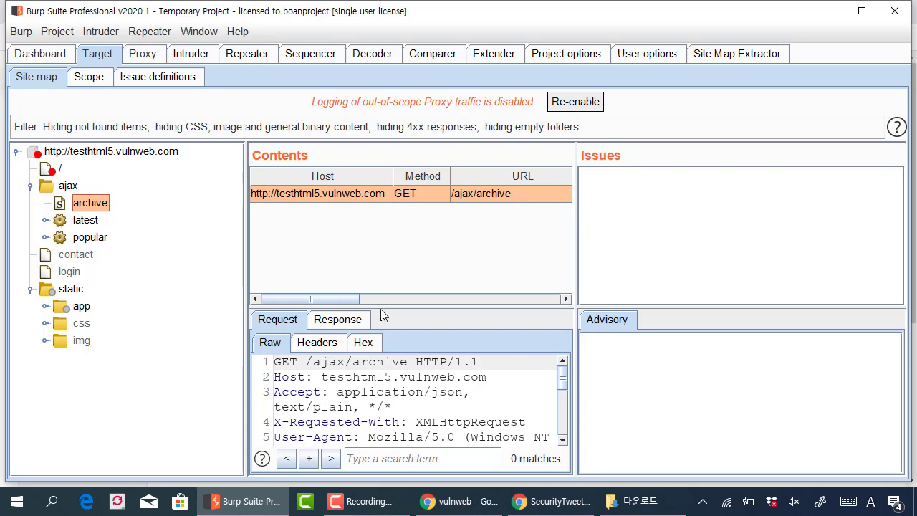
drag(381, 307, 390, 227)
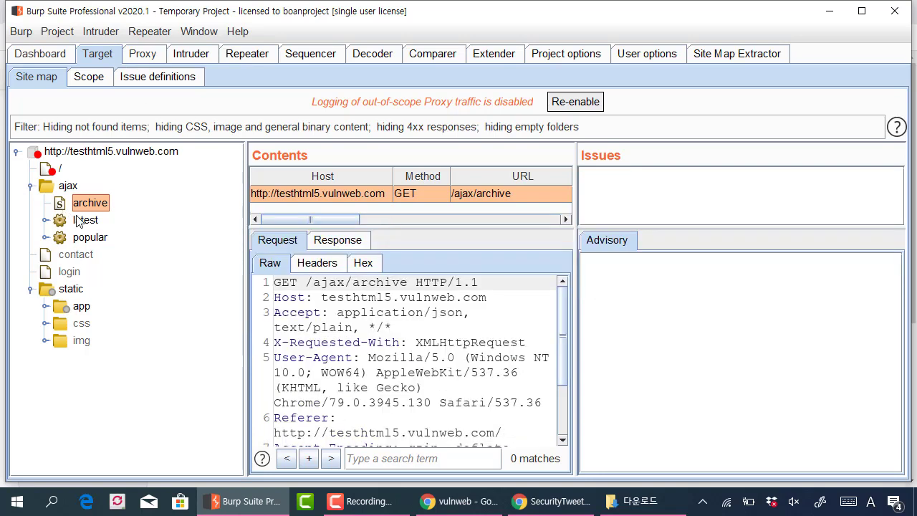
click(87, 222)
click(86, 239)
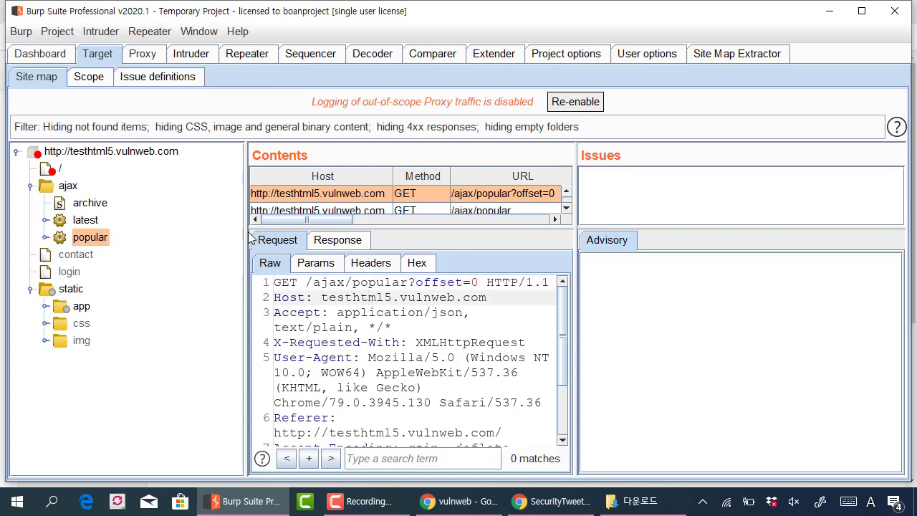
drag(246, 224, 148, 228)
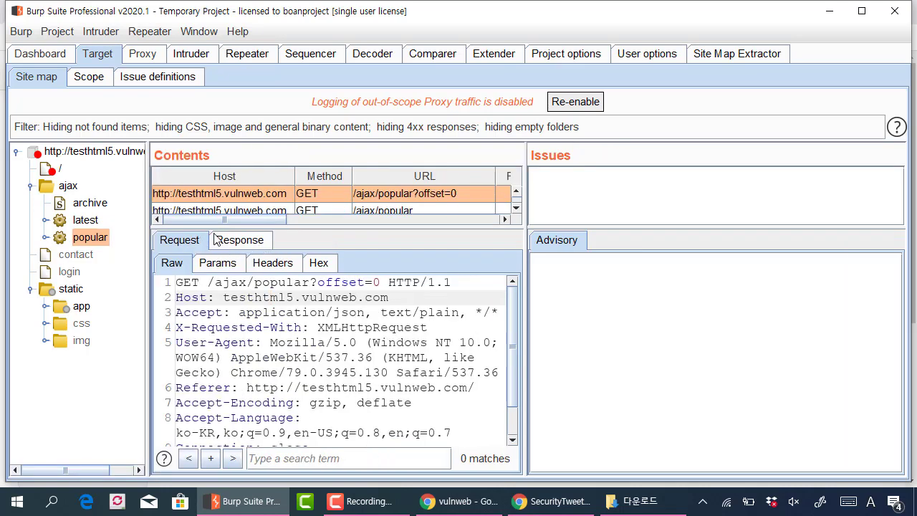
click(267, 328)
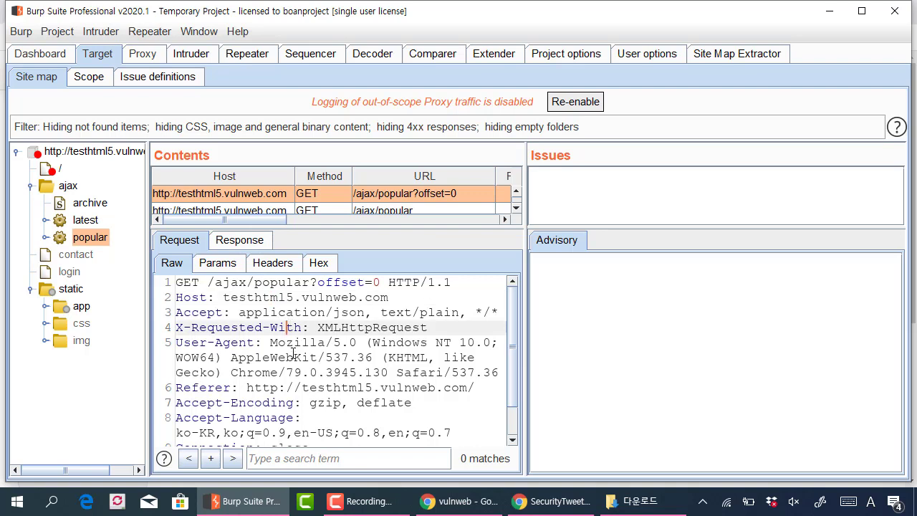
scroll(334, 374, down, 2)
scroll(361, 362, up, 2)
drag(215, 63, 244, 71)
drag(298, 57, 365, 55)
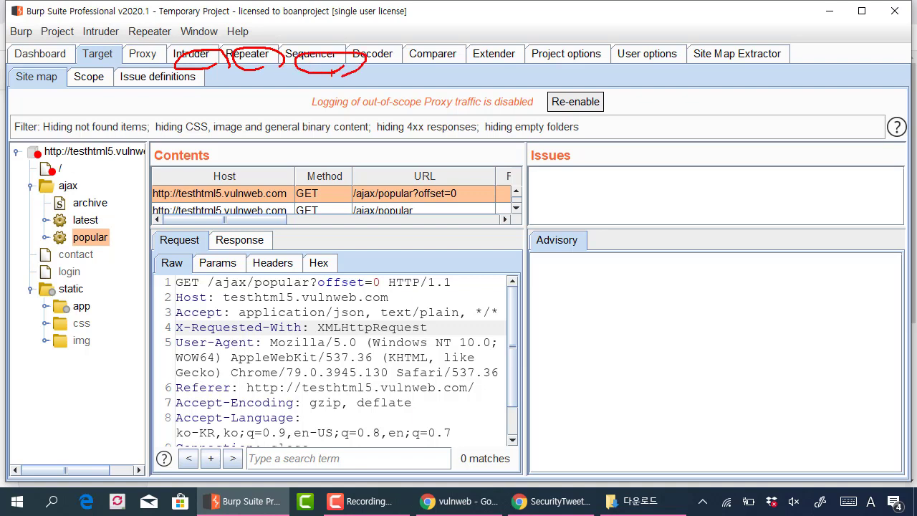
key(Escape)
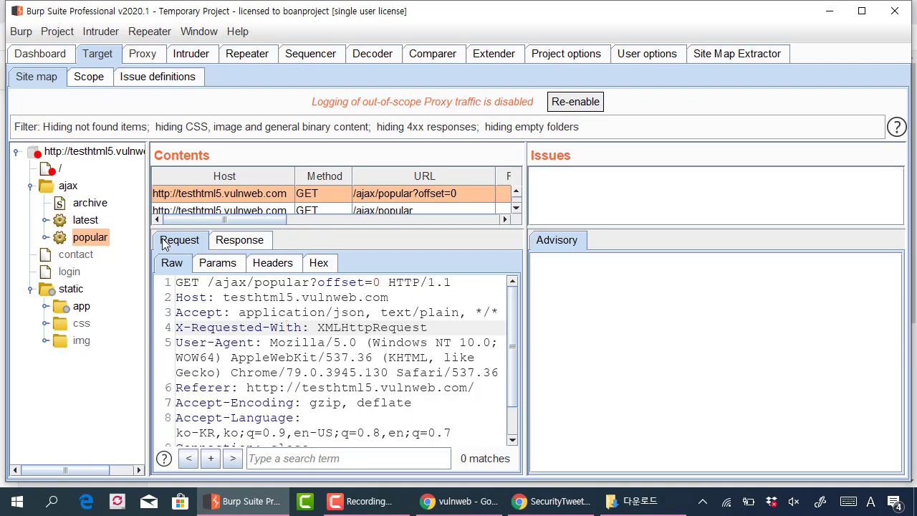
Step: Widen the site map tree so the full host name fits, and open the Site Map Extractor options
drag(149, 237, 230, 241)
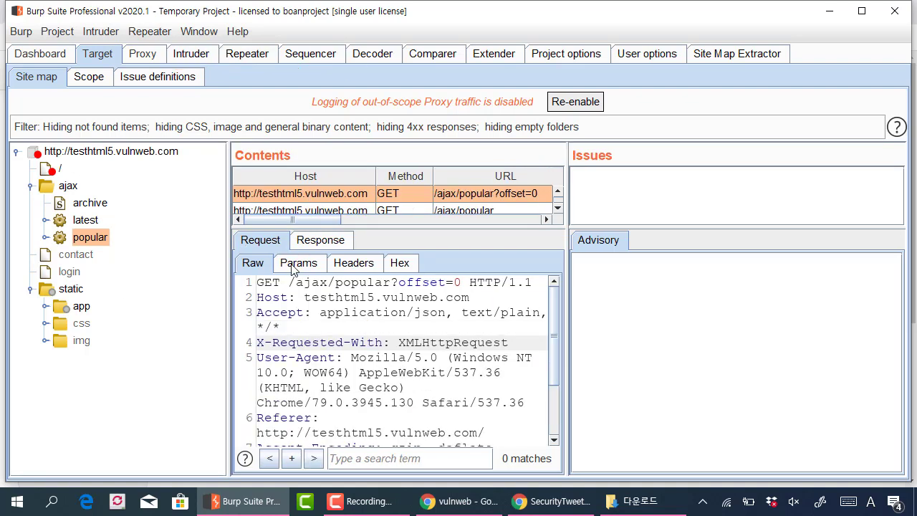
click(756, 57)
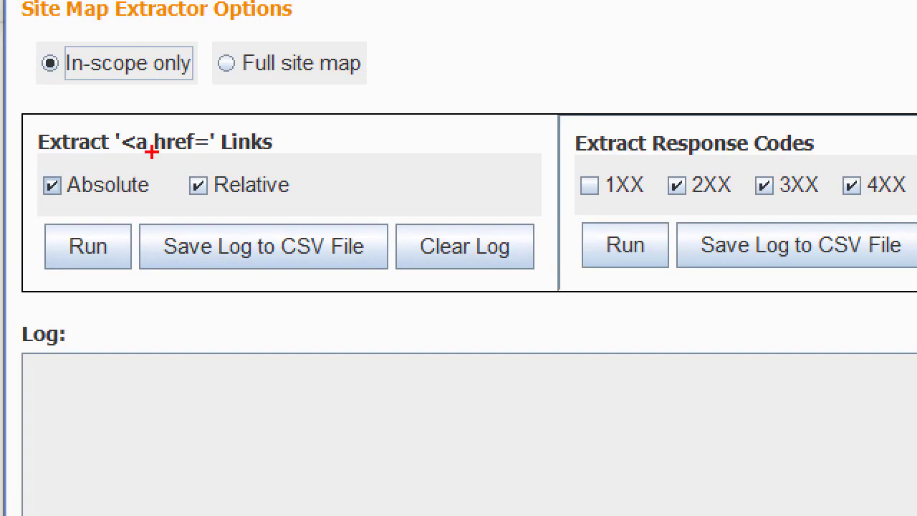
Step: Extract the in-scope absolute and relative links, and narrow the HTTPS? column of the resulting log
drag(46, 141, 117, 159)
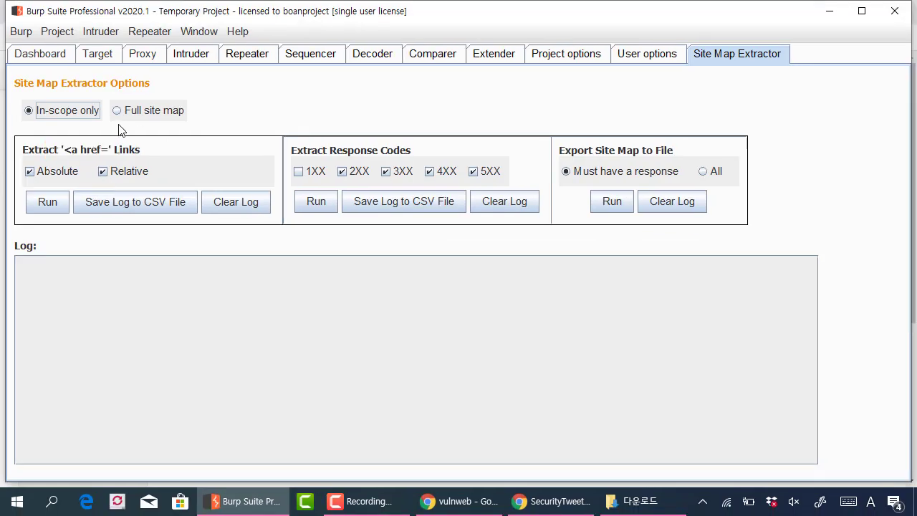
click(63, 206)
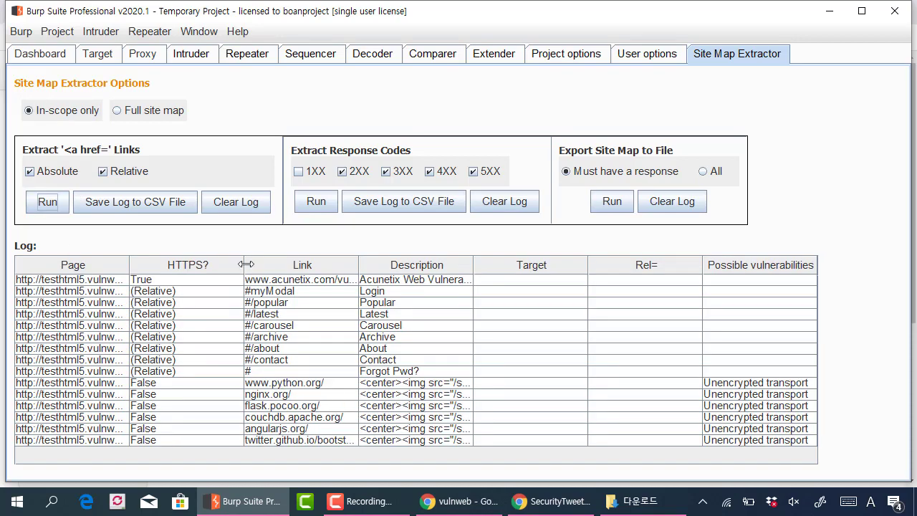
drag(244, 266, 225, 266)
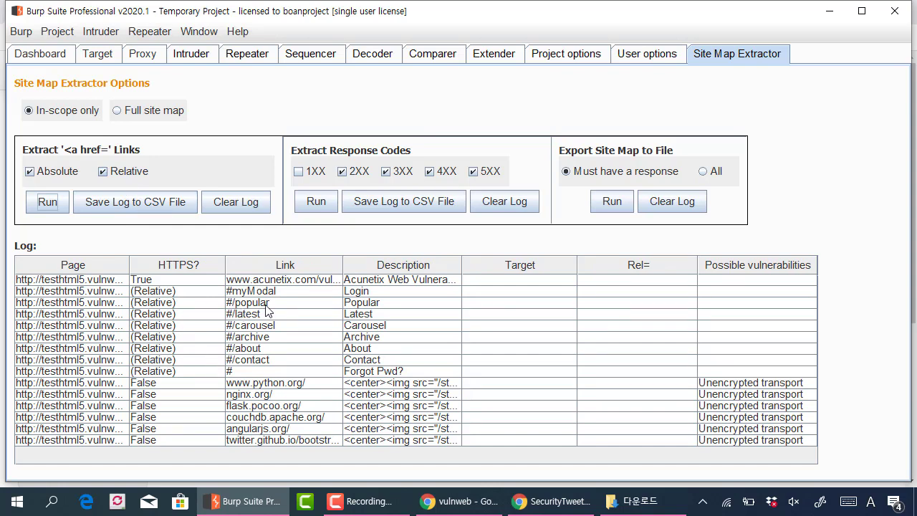
Step: Exclude relative links, extract the in-scope links again, and review the log's Link and Description columns
click(126, 174)
click(55, 205)
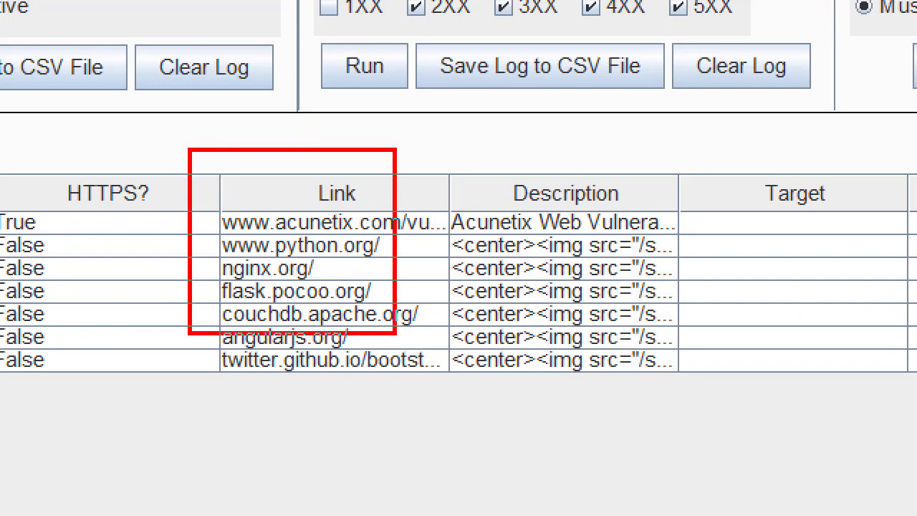
drag(380, 319, 454, 381)
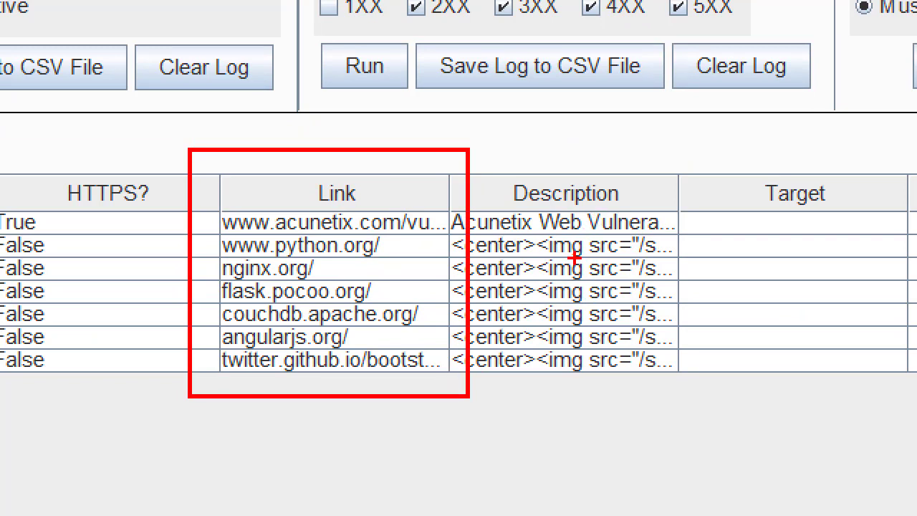
drag(644, 238, 659, 228)
drag(644, 261, 675, 249)
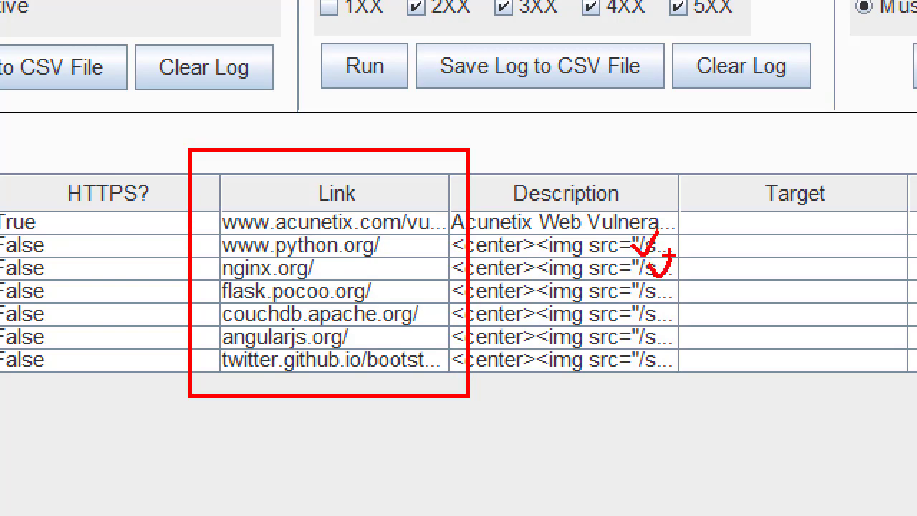
drag(648, 284, 688, 264)
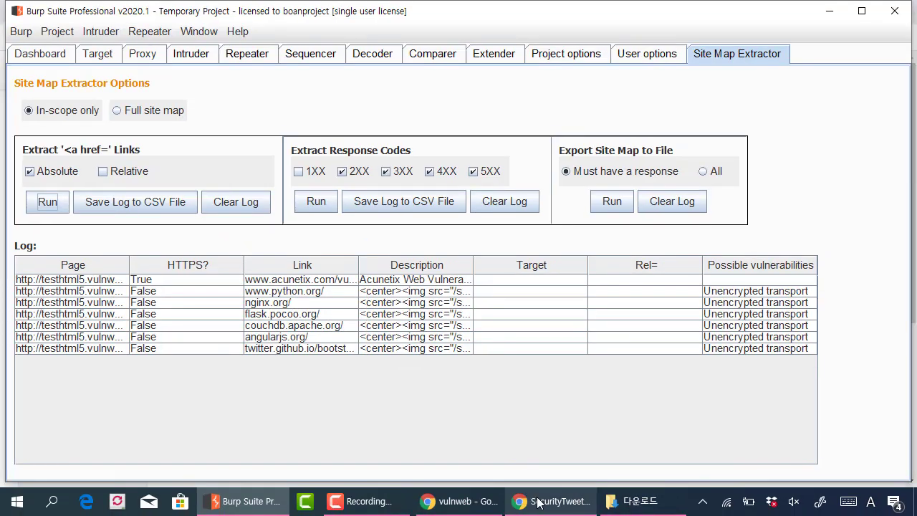
Step: Switch to the SecurityTweets site in Chrome, view its Carousel and Popular pages, and return to Burp Suite
click(546, 504)
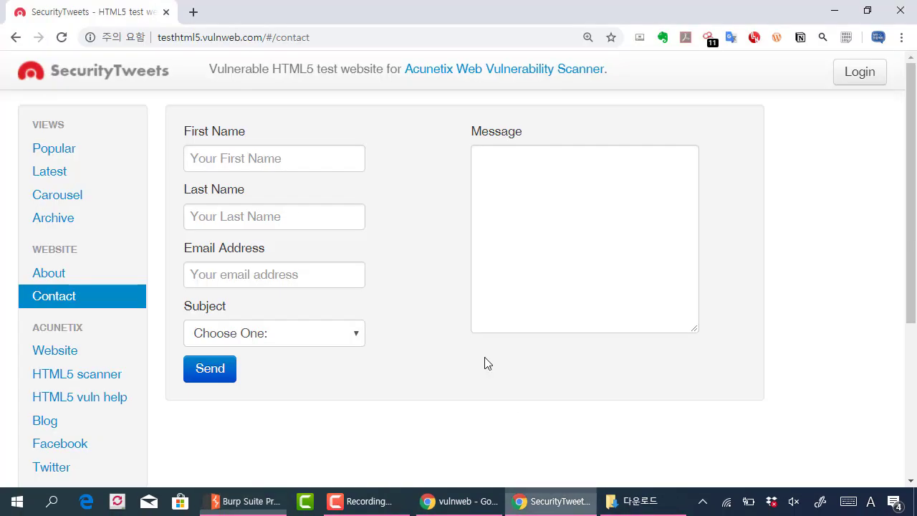
click(66, 198)
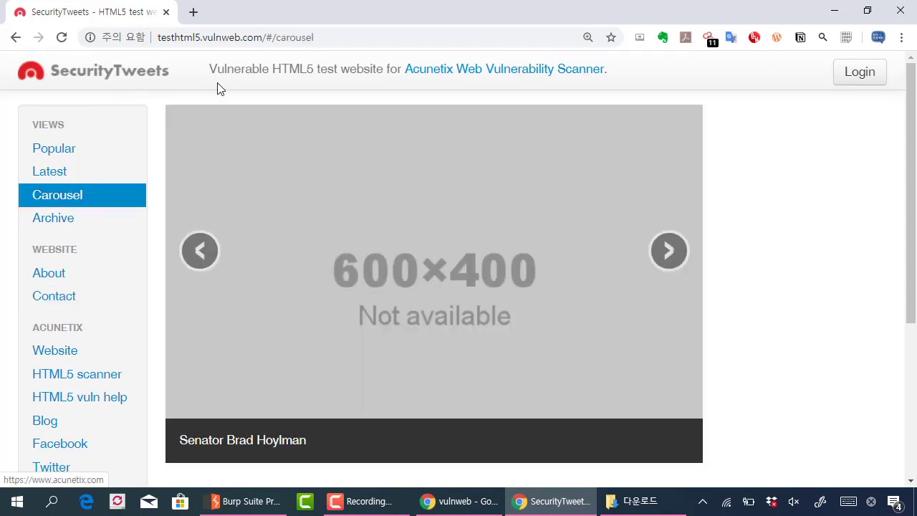
click(66, 150)
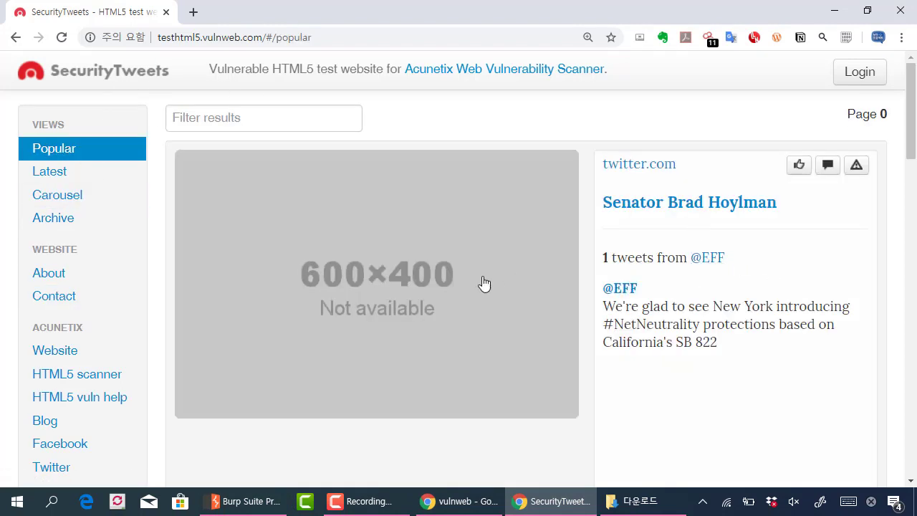
key(alt+Tab)
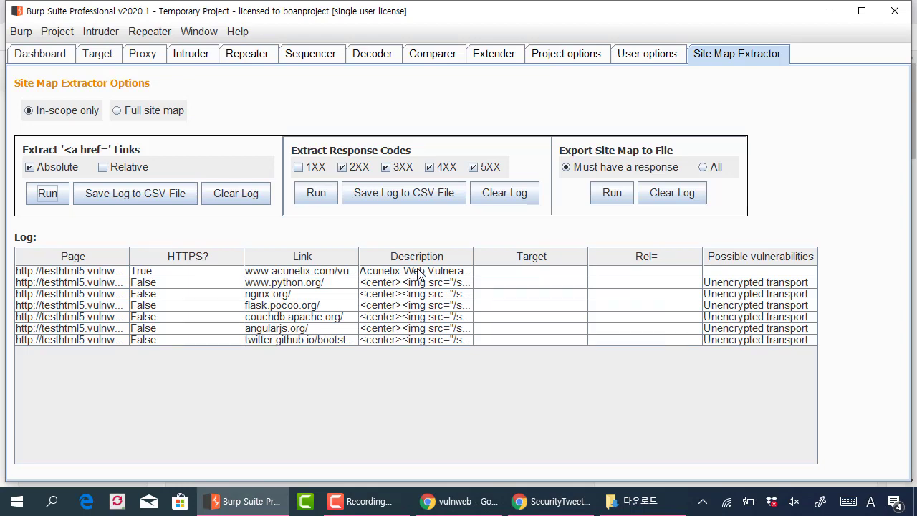
Step: Widen the log's Description column and compare its image sources with the entries in the Link column
drag(475, 258, 573, 258)
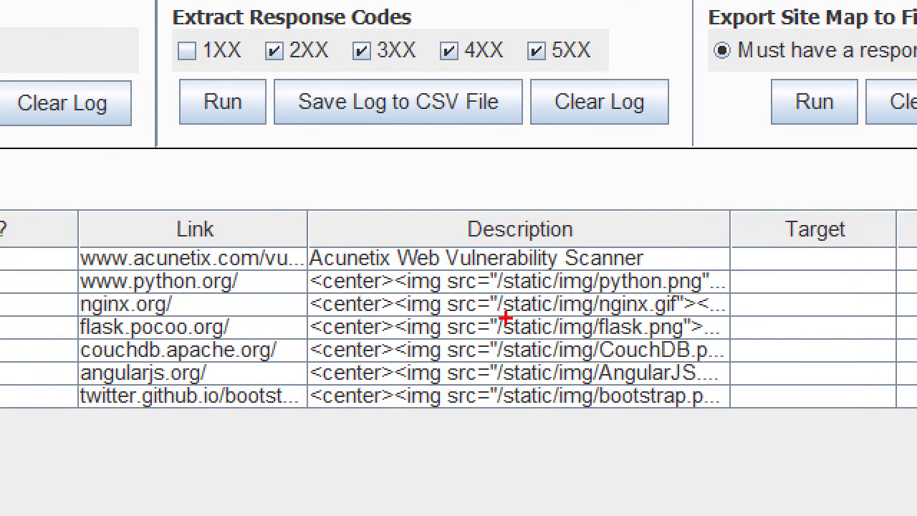
drag(669, 264, 708, 252)
mouse_move(688, 292)
mouse_down()
mouse_move(697, 305)
mouse_move(720, 272)
mouse_up()
mouse_move(683, 321)
mouse_down()
mouse_move(699, 331)
mouse_move(715, 304)
mouse_up()
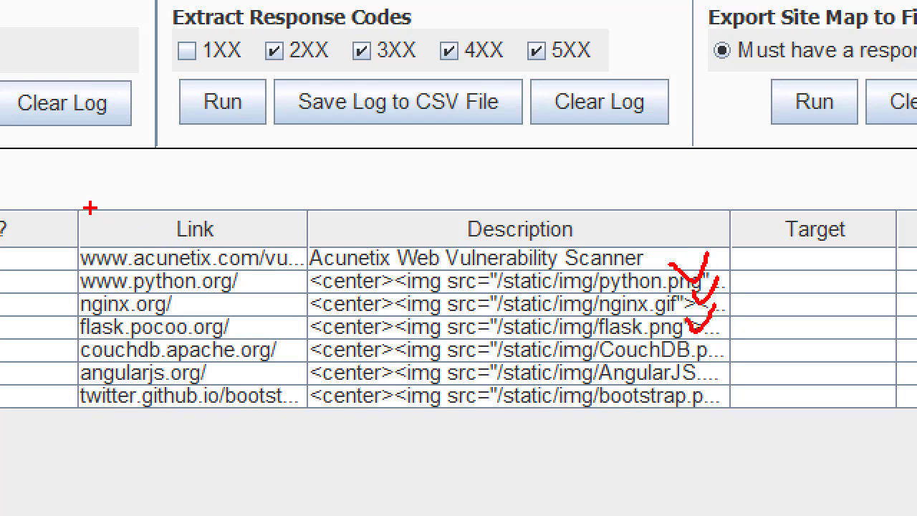
mouse_move(65, 194)
mouse_down()
mouse_move(137, 332)
mouse_move(309, 446)
mouse_up()
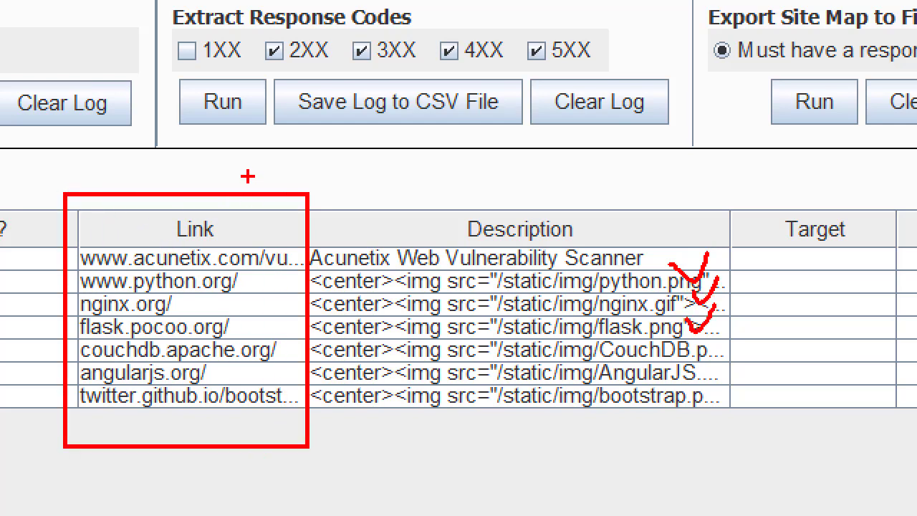
drag(241, 122, 241, 195)
drag(225, 184, 271, 178)
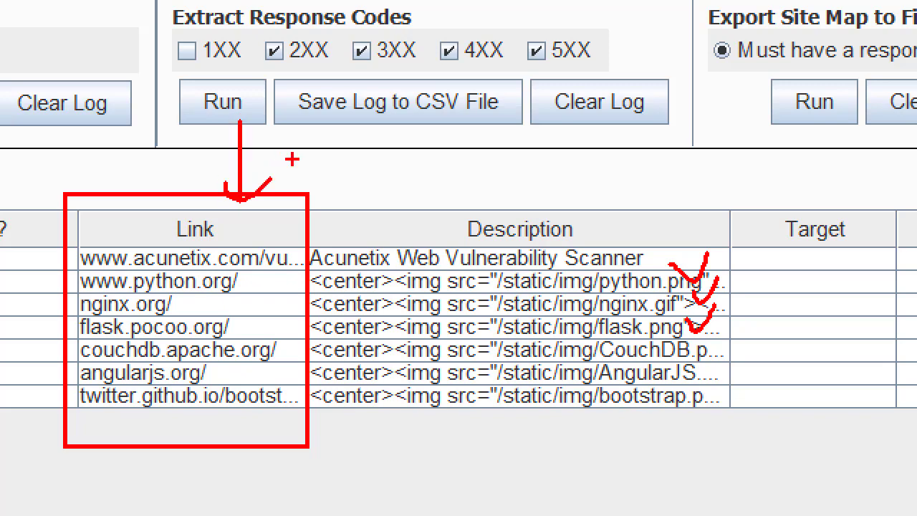
key(Escape)
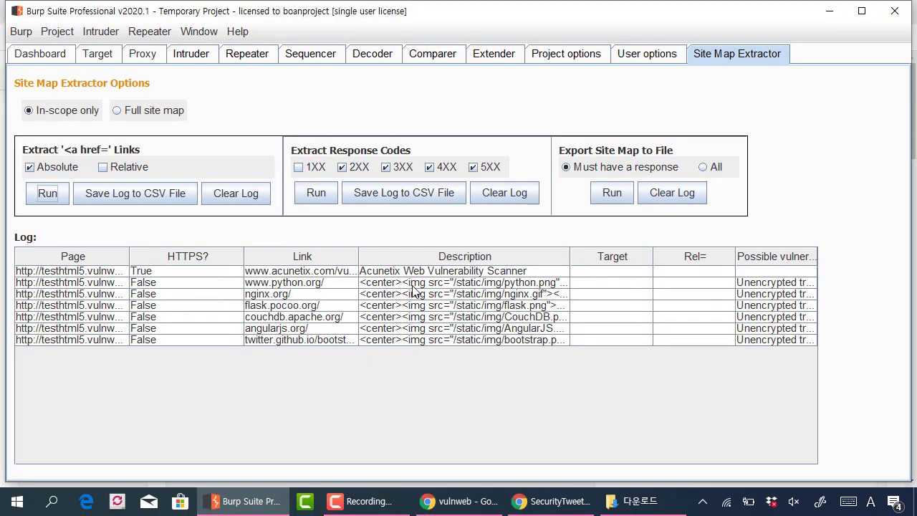
Step: Shrink the Rel= column so the Possible vulnerabilities column fits its text, and review the vulnerability entries
drag(737, 258, 696, 259)
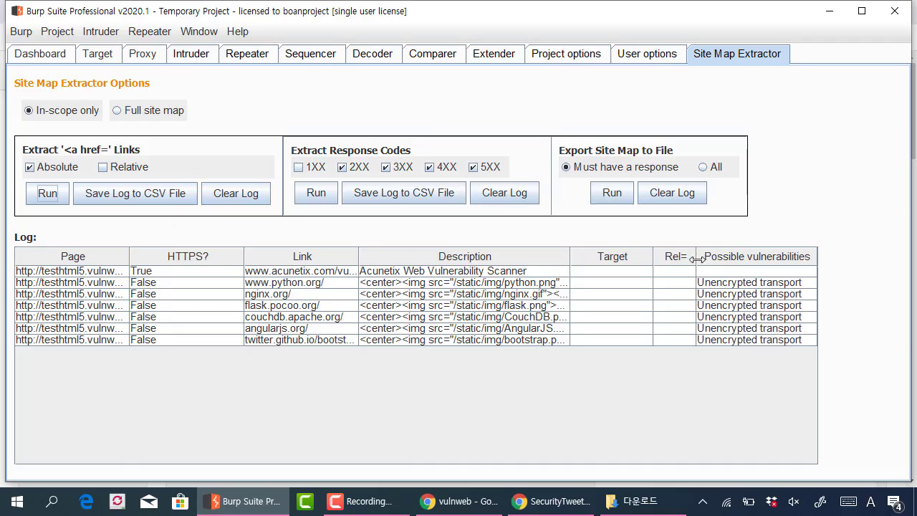
key(ctrl+1)
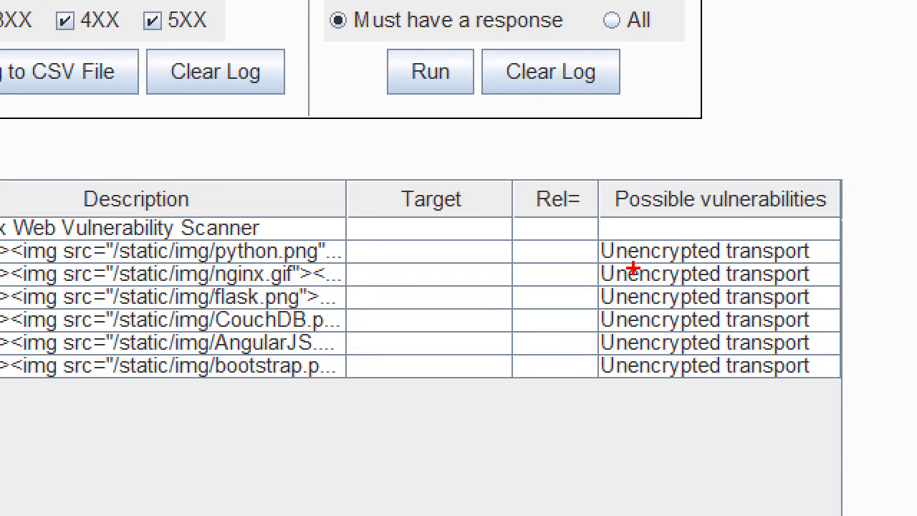
drag(576, 226, 874, 392)
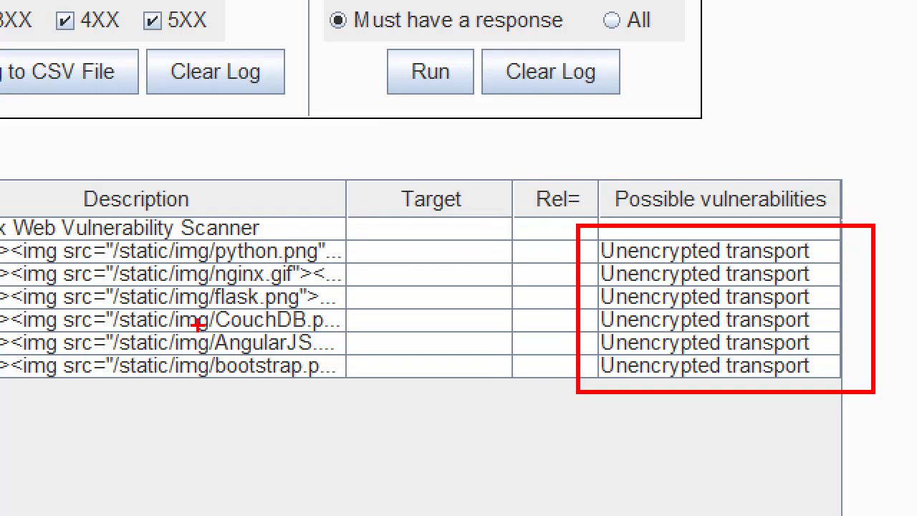
key(Escape)
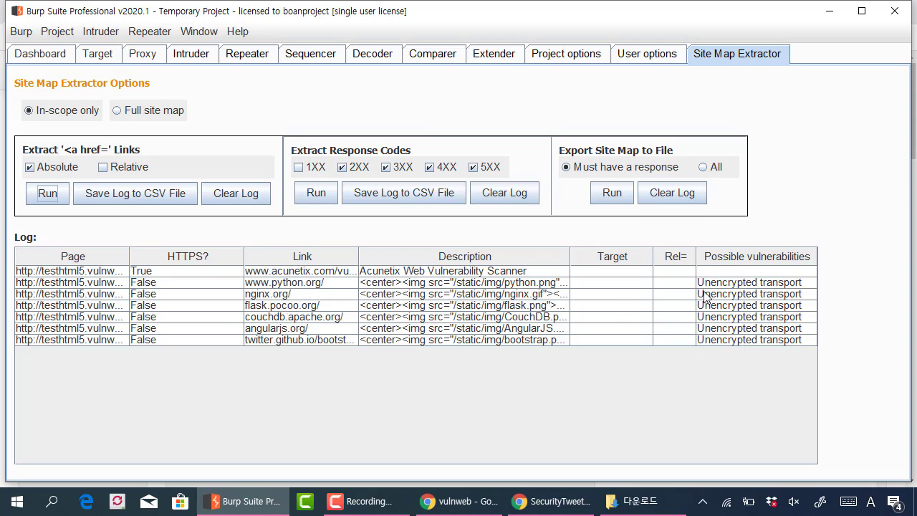
drag(682, 239, 818, 339)
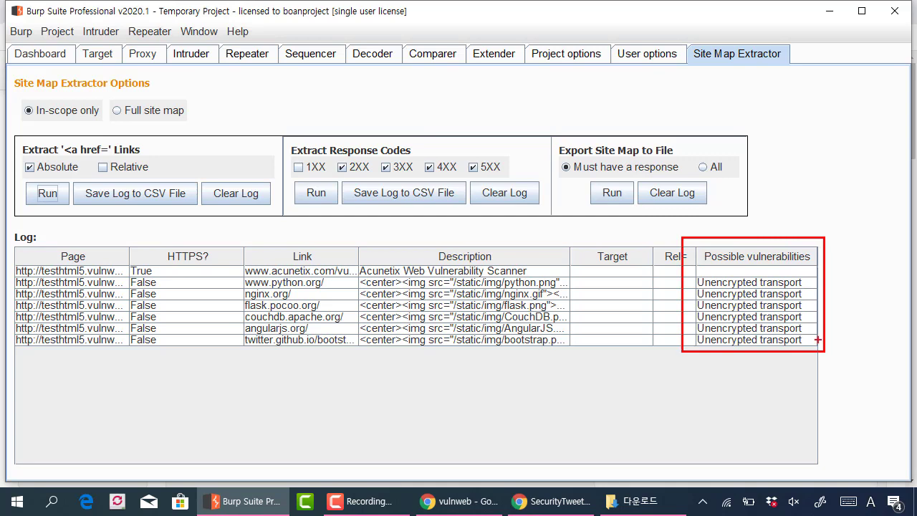
key(Escape)
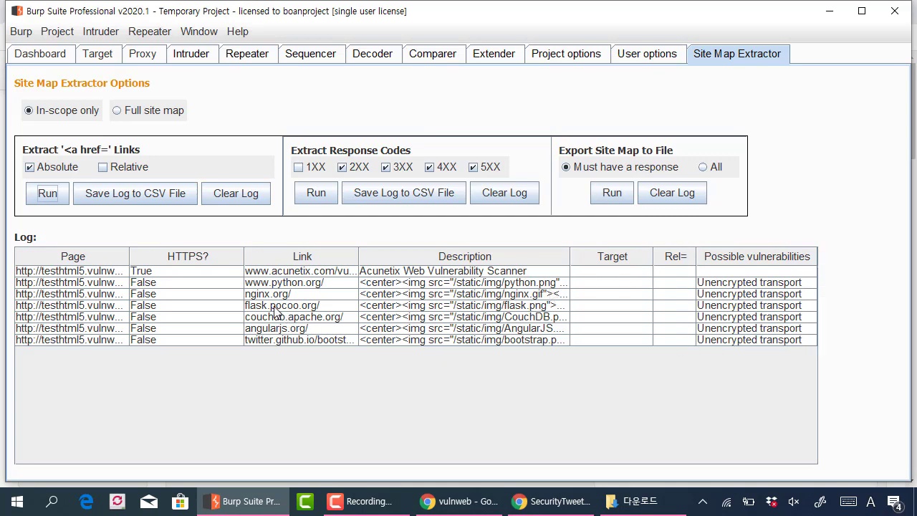
Step: Examine the domains in the log's Link column as possible related or sub-site targets
mouse_move(220, 240)
mouse_down()
mouse_move(350, 356)
mouse_move(369, 361)
mouse_up()
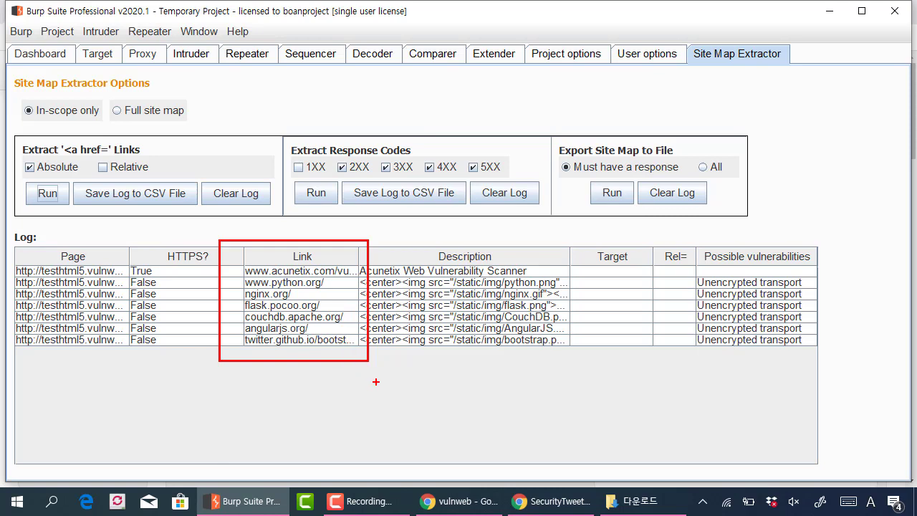
mouse_move(376, 381)
mouse_down()
mouse_move(354, 385)
mouse_move(353, 402)
mouse_move(406, 395)
mouse_up()
drag(411, 355, 411, 404)
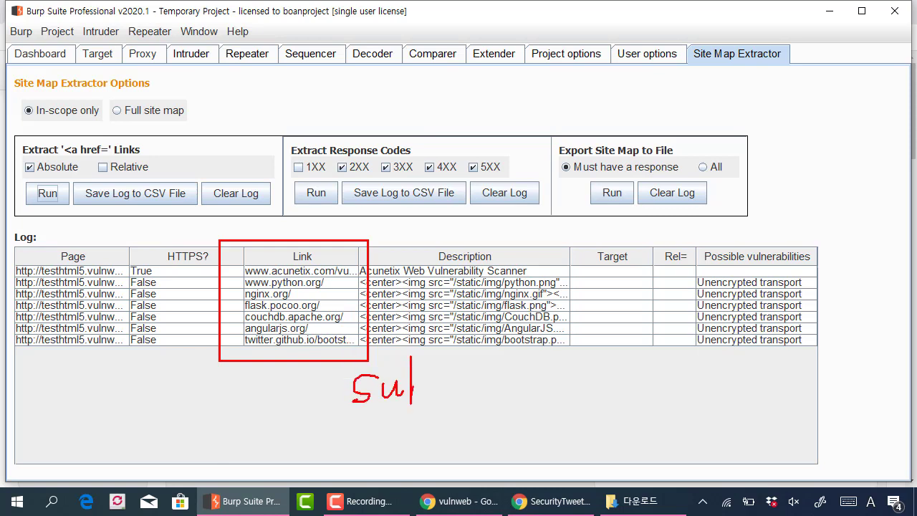
drag(345, 409, 441, 411)
drag(293, 223, 309, 219)
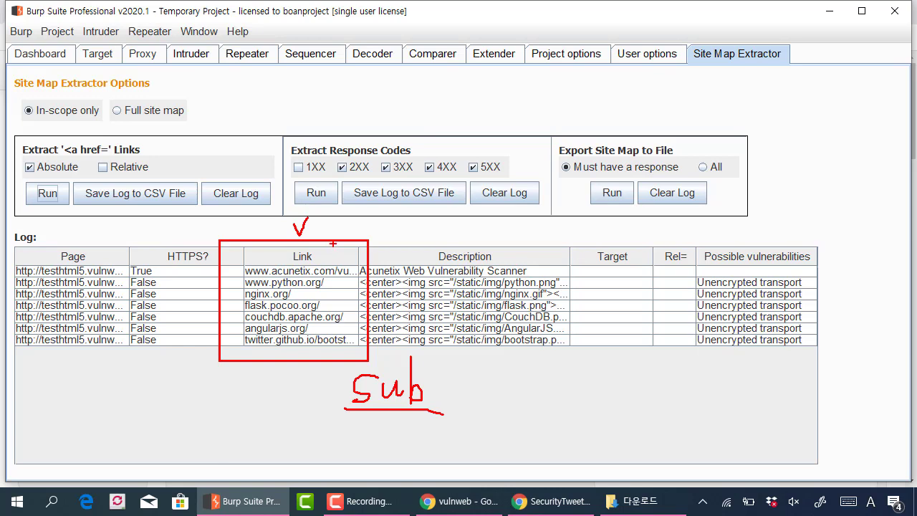
mouse_move(364, 233)
mouse_down()
mouse_move(379, 220)
mouse_move(420, 224)
mouse_up()
key(Escape)
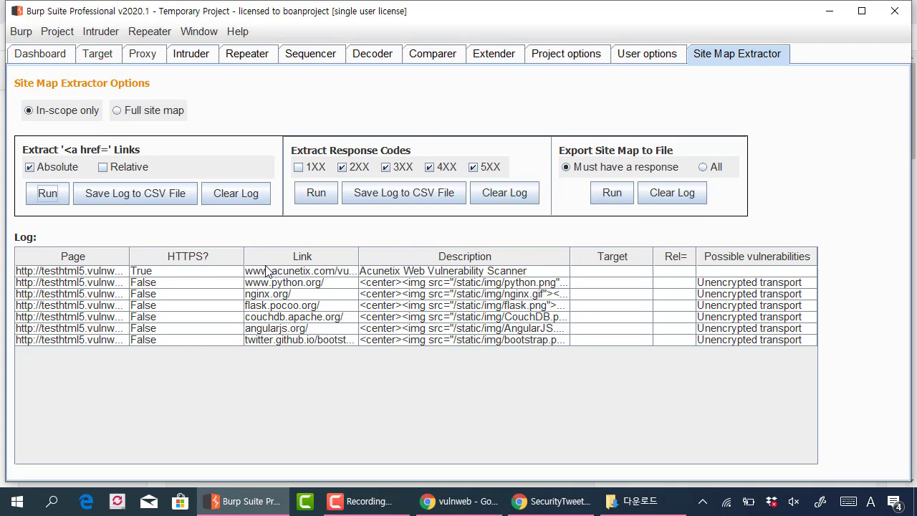
mouse_move(231, 234)
mouse_down()
mouse_move(349, 365)
mouse_move(369, 364)
mouse_up()
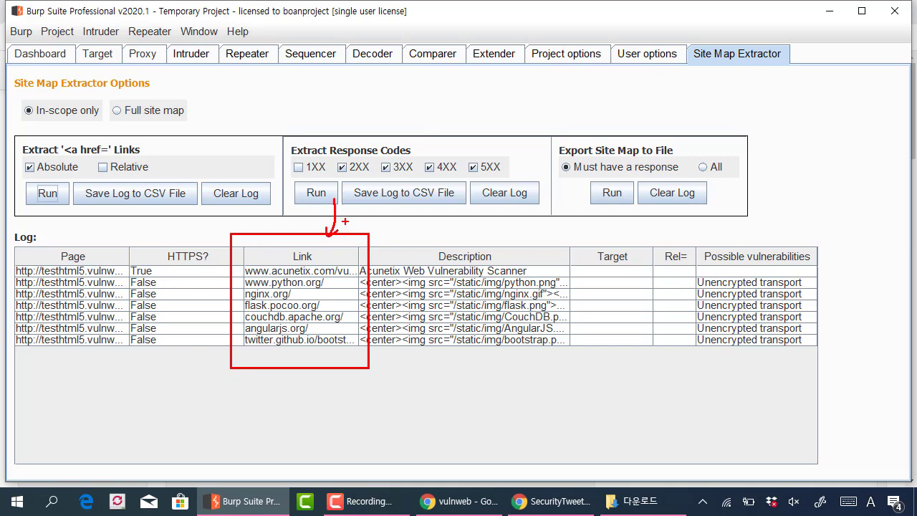
key(Escape)
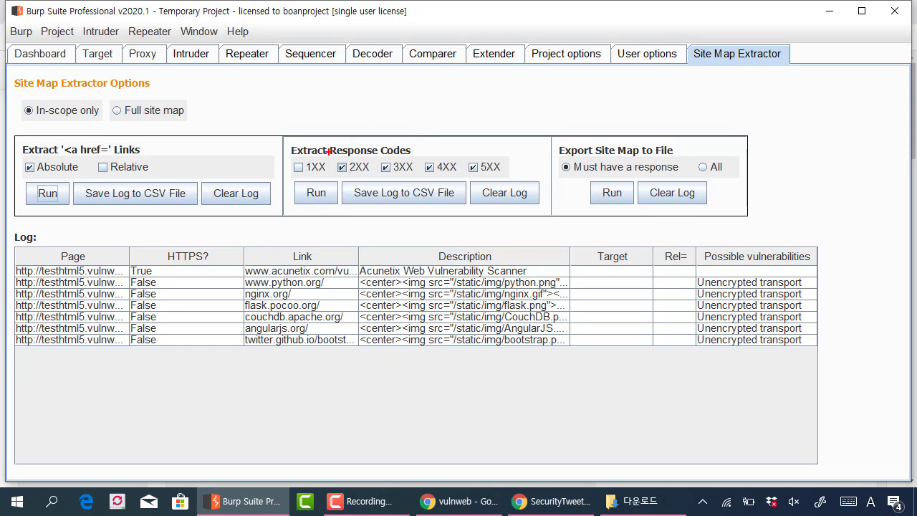
Step: Extract the in-scope response codes for the 2XX, 3XX, 4XX and 5XX classes
mouse_move(329, 151)
mouse_down()
mouse_move(455, 179)
mouse_move(526, 181)
mouse_up()
key(Escape)
click(307, 199)
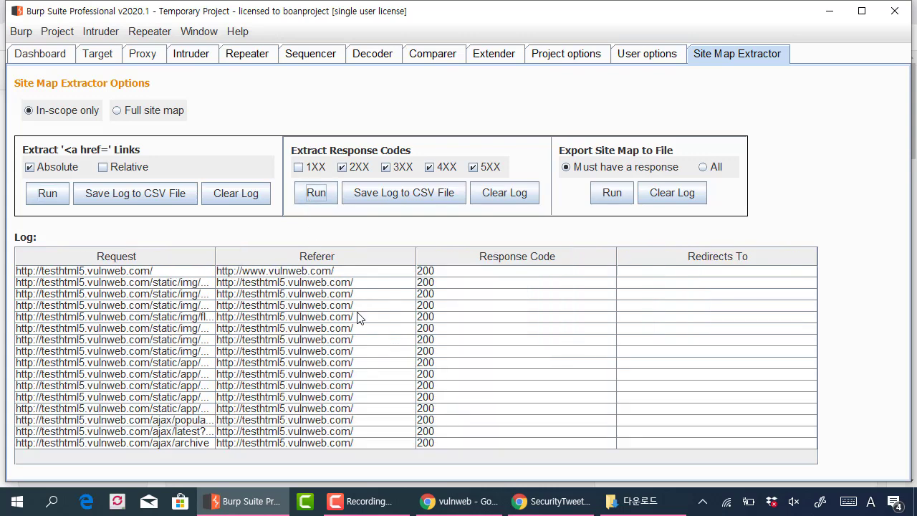
Step: Examine the response code and referer of individual requests throughout the response codes log
click(446, 340)
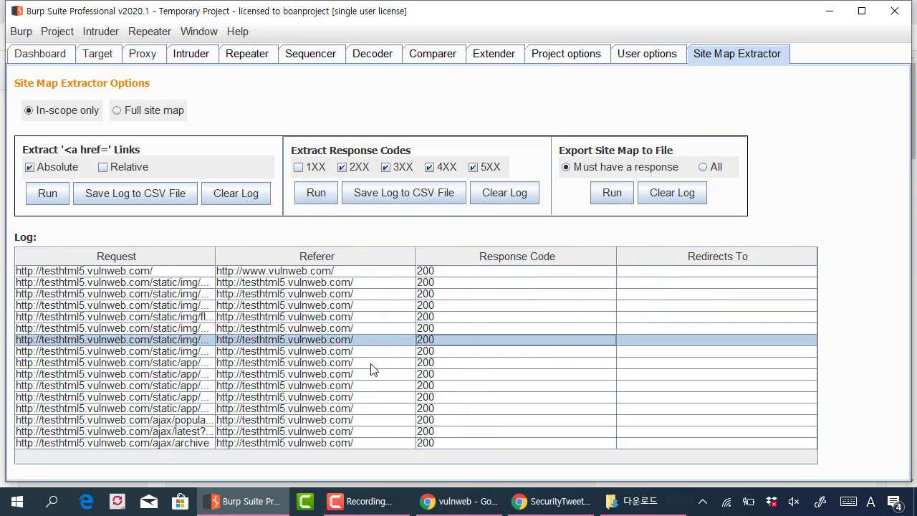
click(400, 292)
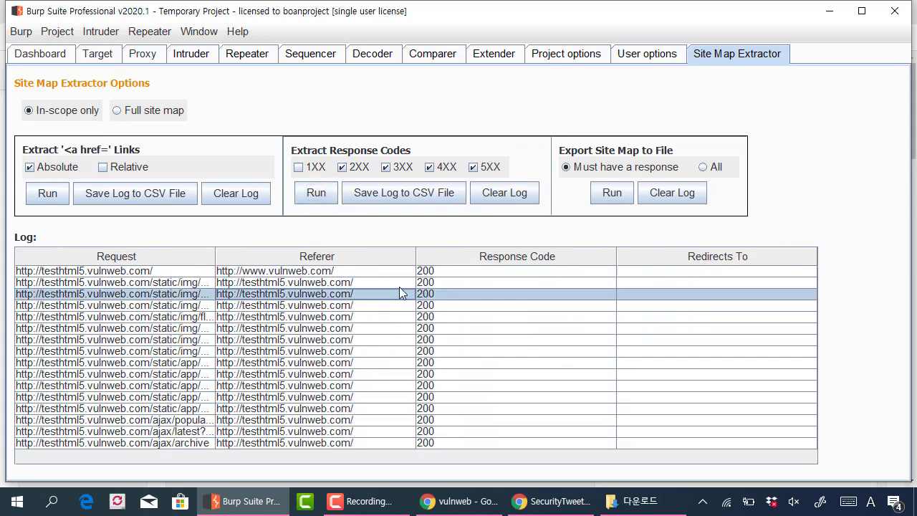
click(455, 277)
click(457, 308)
click(455, 342)
click(453, 374)
click(457, 399)
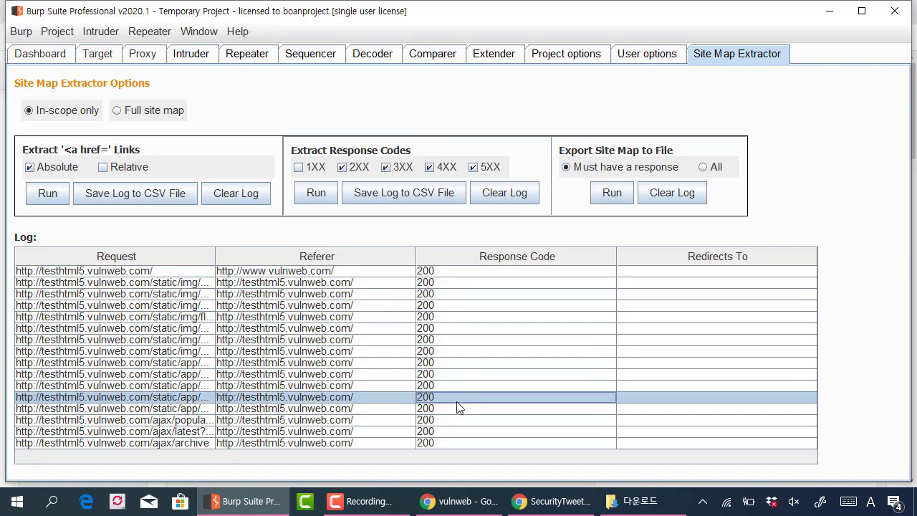
click(458, 340)
click(462, 293)
click(460, 271)
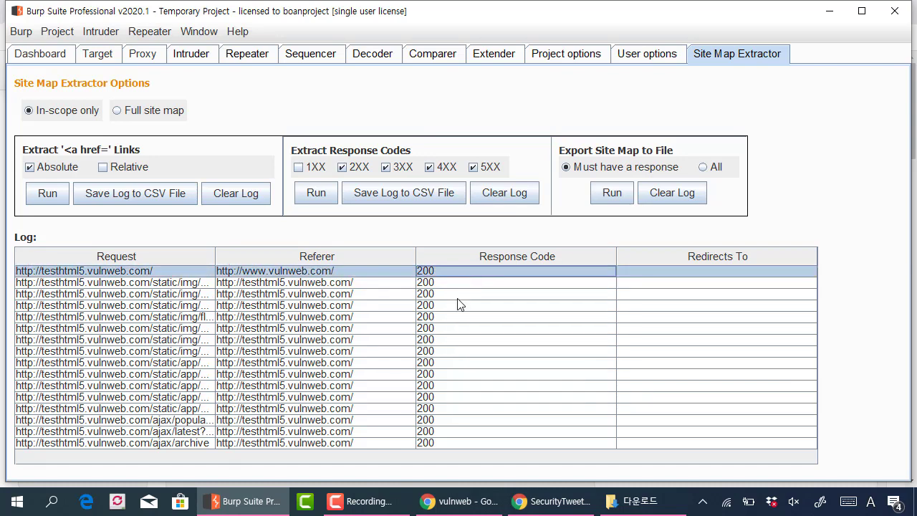
click(460, 305)
click(461, 352)
click(468, 387)
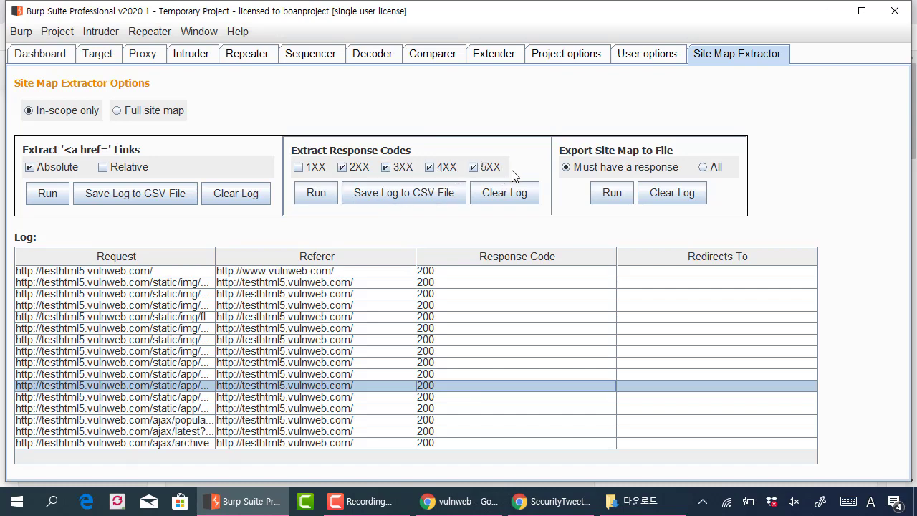
click(509, 320)
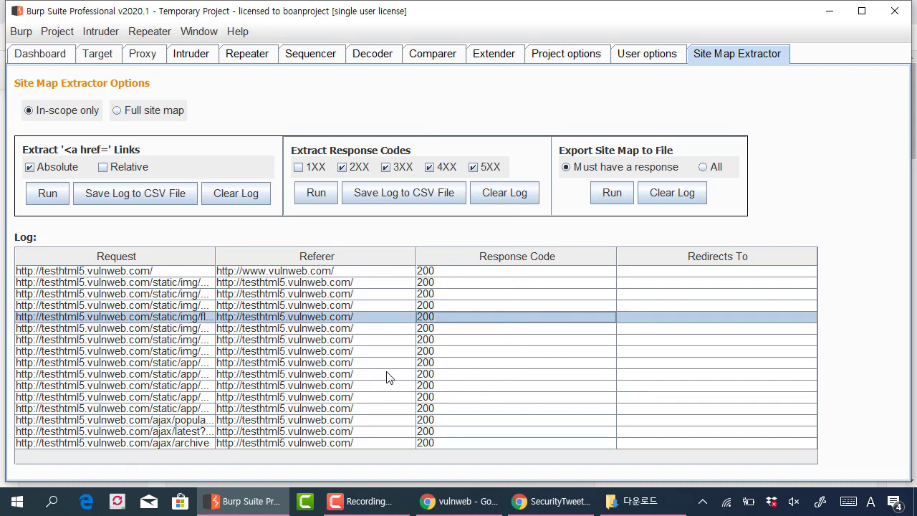
click(444, 377)
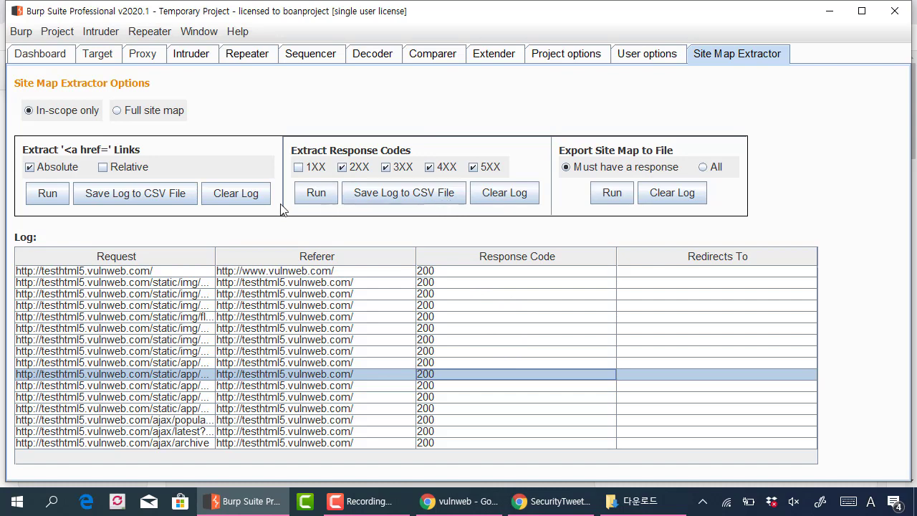
drag(74, 178, 192, 221)
mouse_move(341, 178)
mouse_down()
mouse_move(392, 209)
mouse_move(484, 220)
mouse_up()
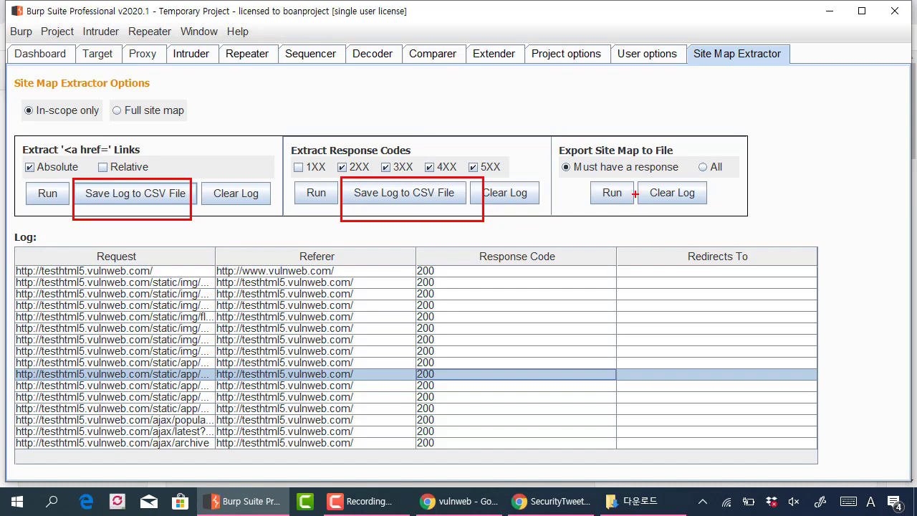
drag(582, 178, 636, 219)
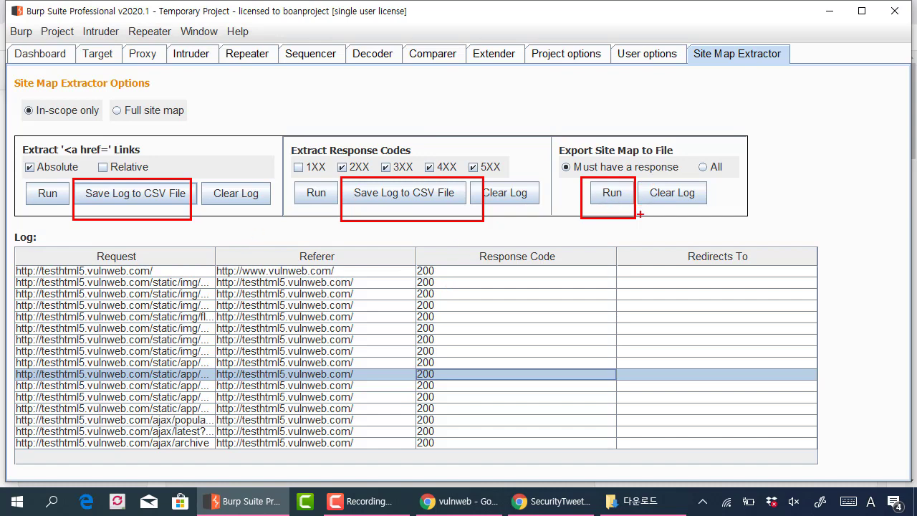
mouse_move(656, 213)
mouse_down()
mouse_move(610, 226)
mouse_move(643, 188)
mouse_move(584, 222)
mouse_up()
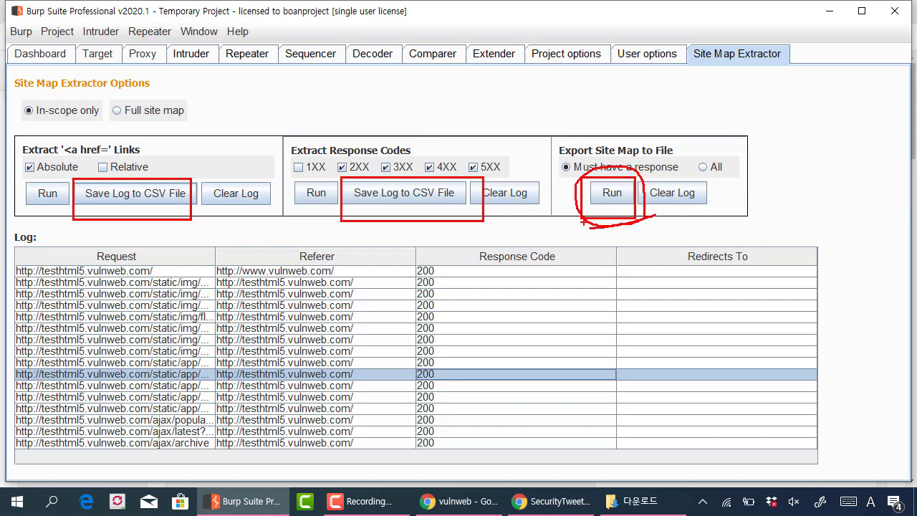
key(Escape)
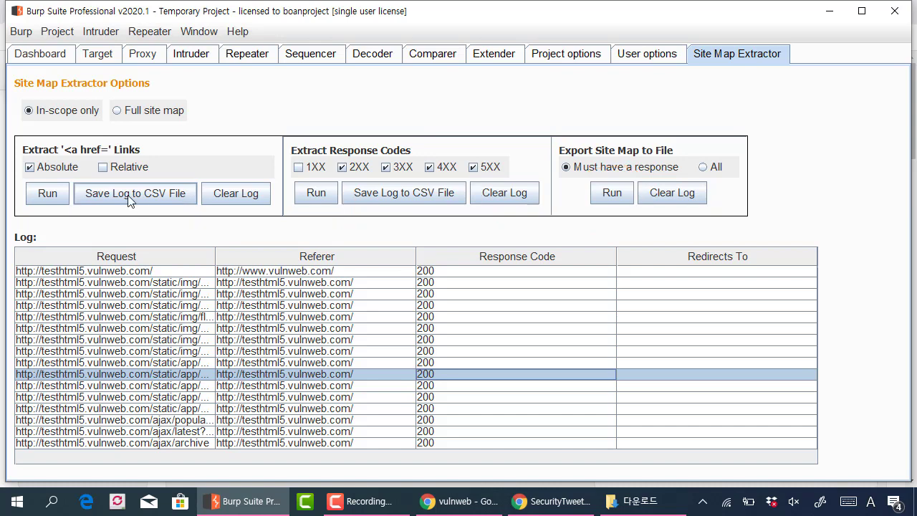
key(ctrl+2)
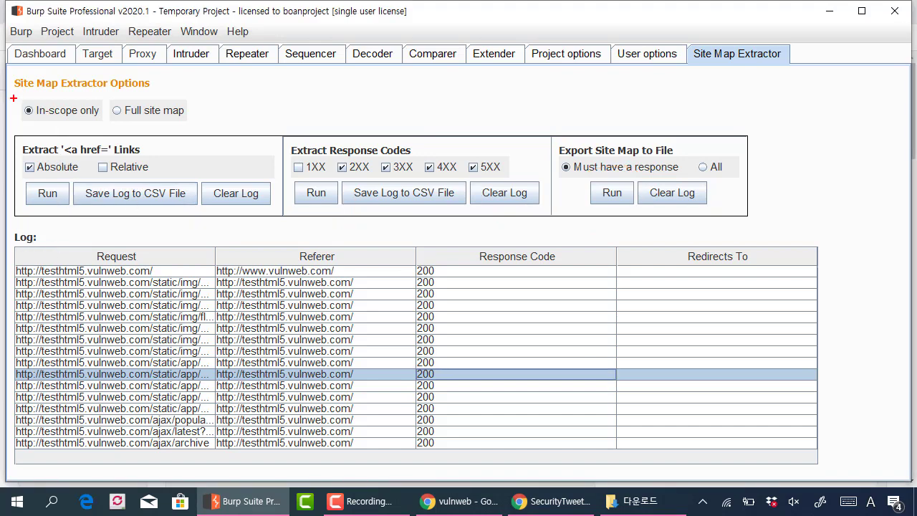
drag(13, 99, 111, 121)
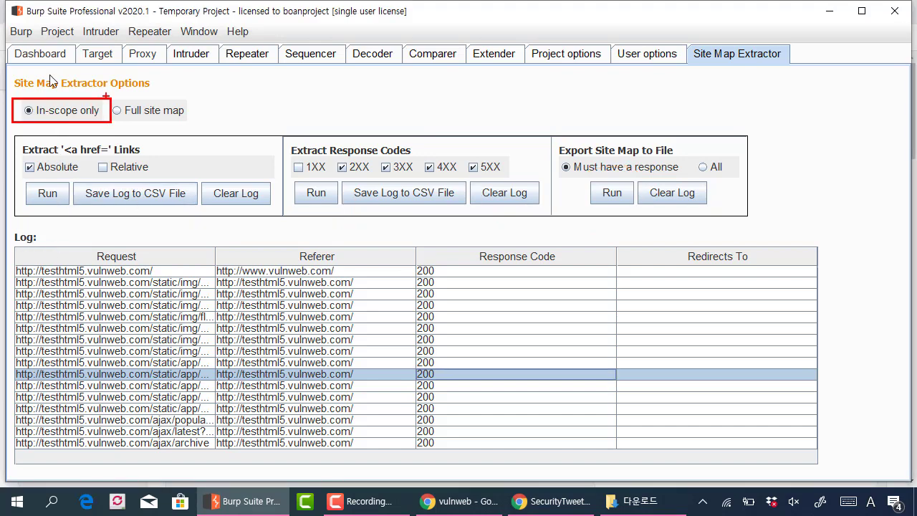
key(Escape)
Step: Check which targets are included in the Target Scope, and return to the Site Map Extractor
click(97, 54)
click(100, 77)
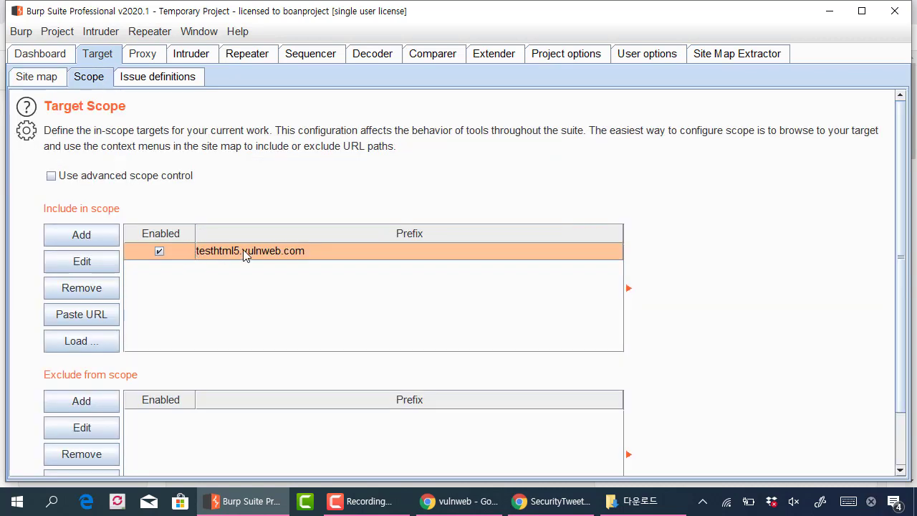
click(693, 56)
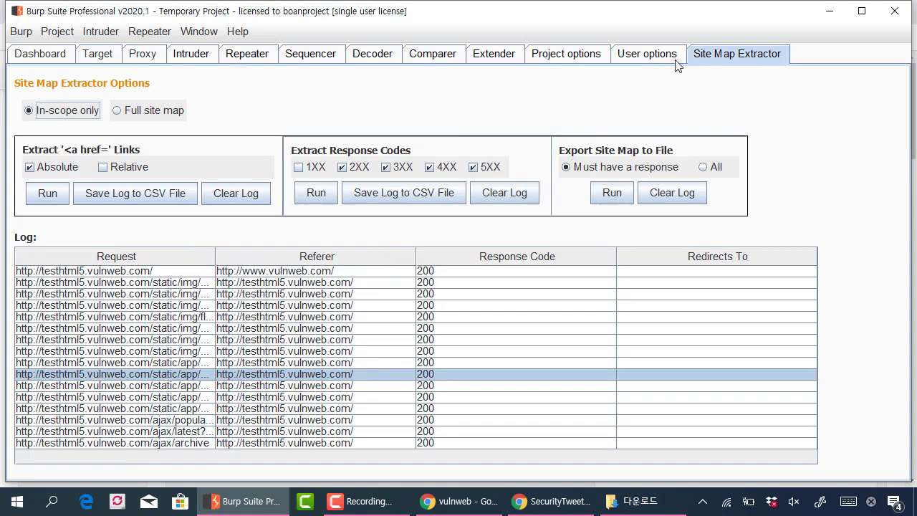
Step: Extract the absolute links from the full site map, and set the extraction scope back to in-scope only
click(171, 115)
click(49, 194)
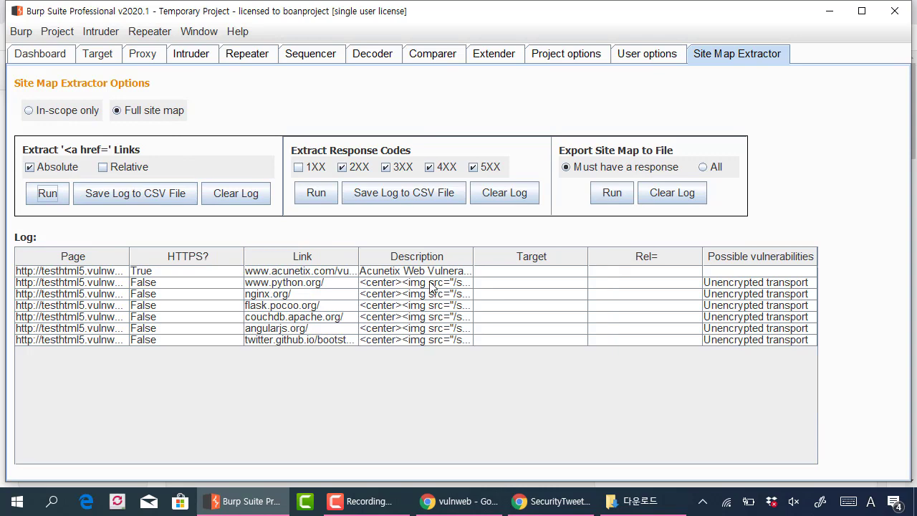
click(73, 112)
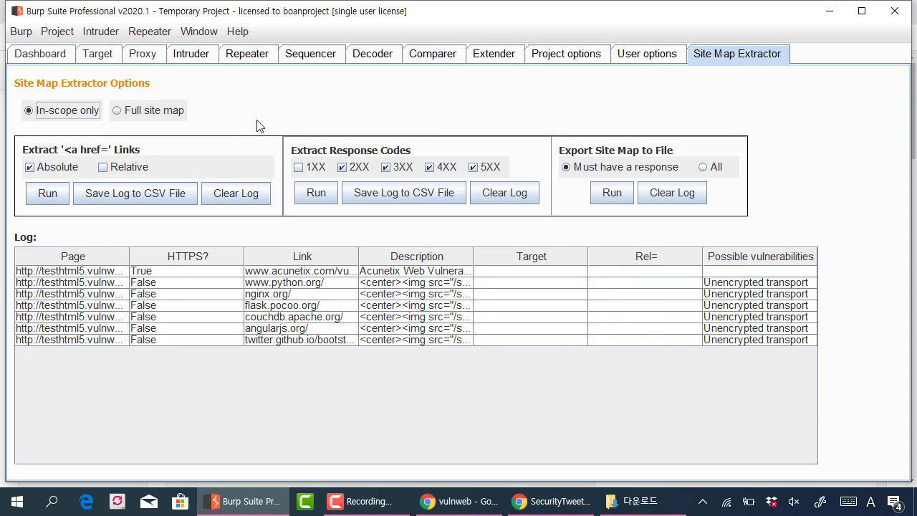